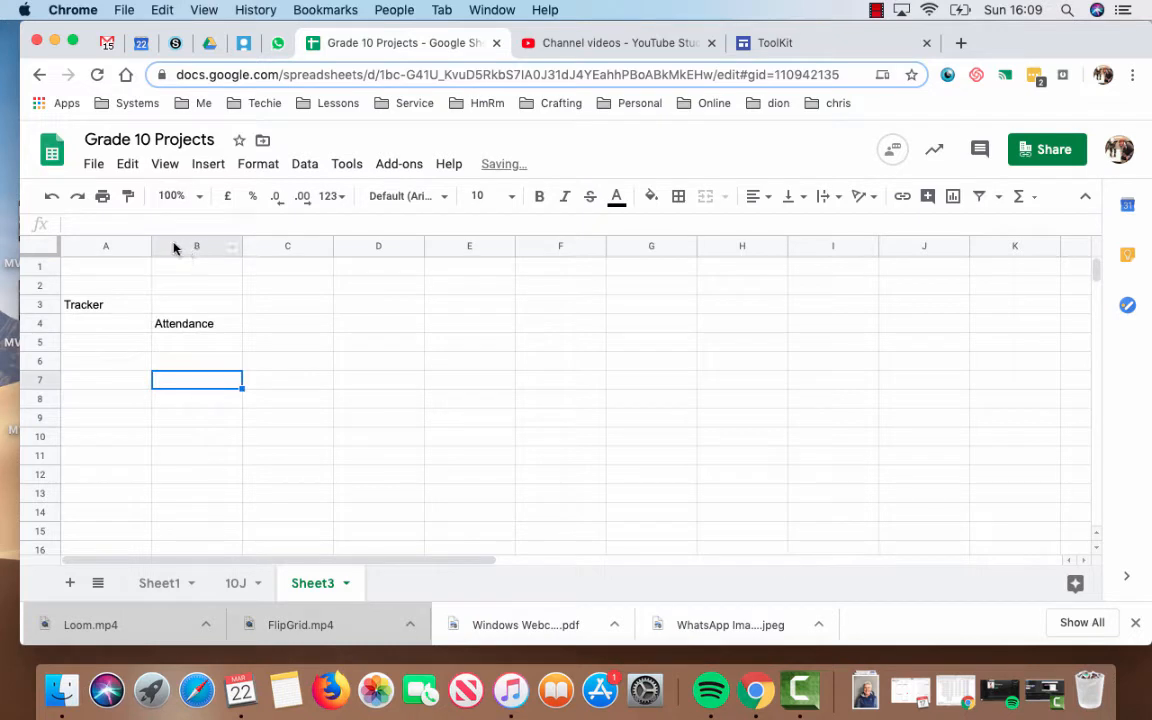
Step: Narrow columns B through D to equal small widths for the attendance entries
click(172, 246)
click(194, 284)
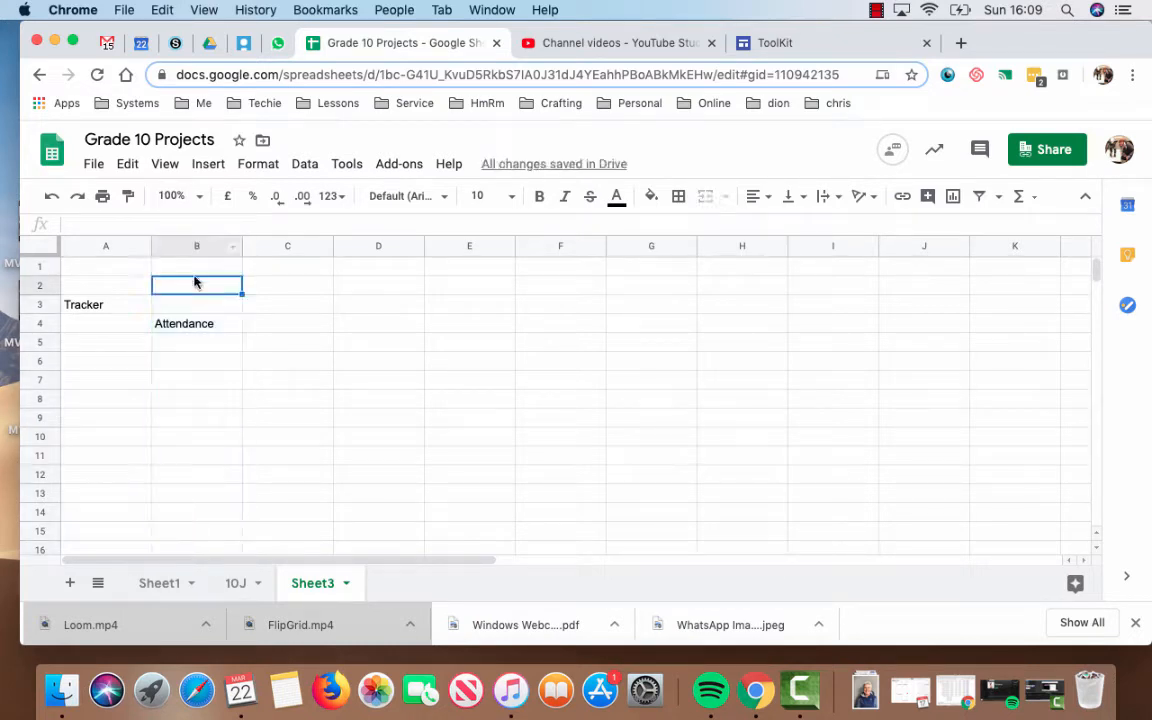
click(186, 246)
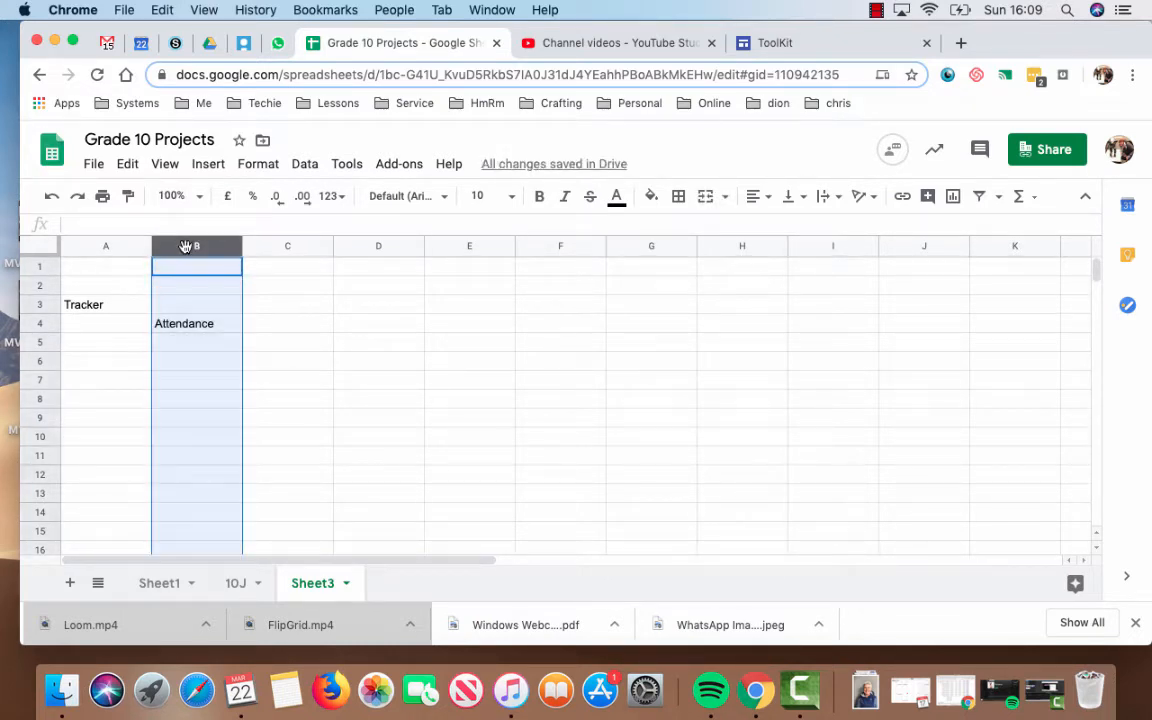
click(285, 322)
click(198, 249)
mouse_move(198, 249)
mouse_down()
mouse_move(347, 245)
mouse_move(183, 251)
mouse_up()
click(175, 344)
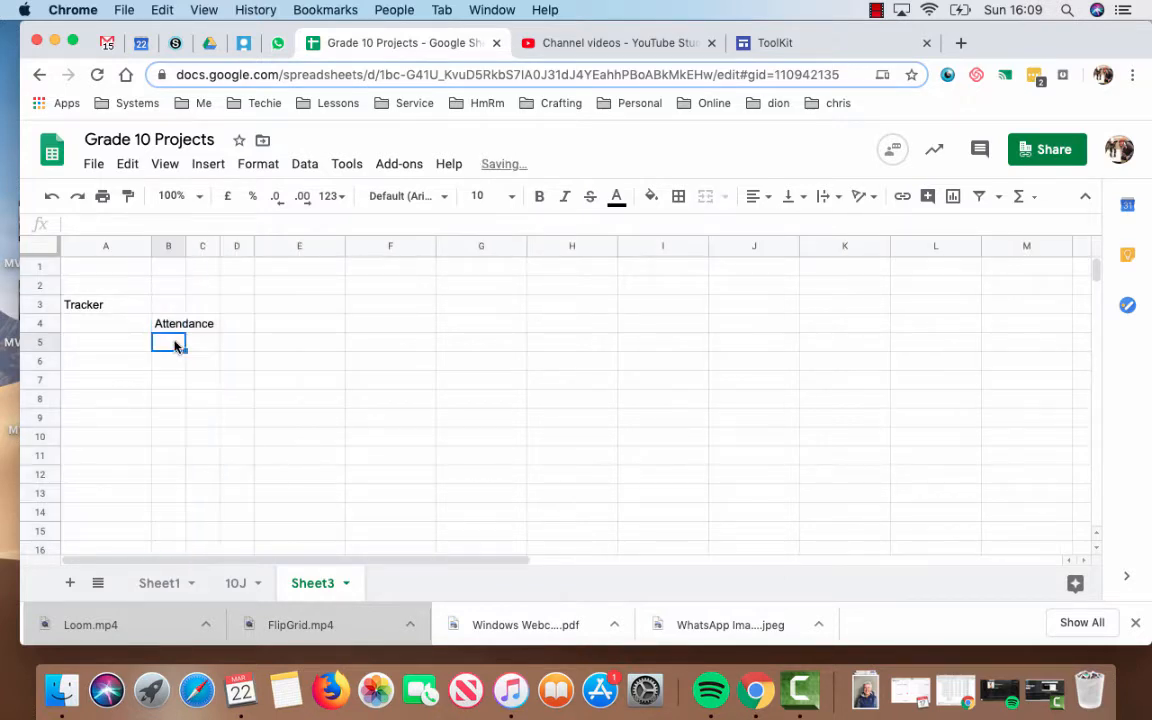
Step: Merge cells B4 through D4 so the Attendance heading spans the three narrow columns
click(168, 324)
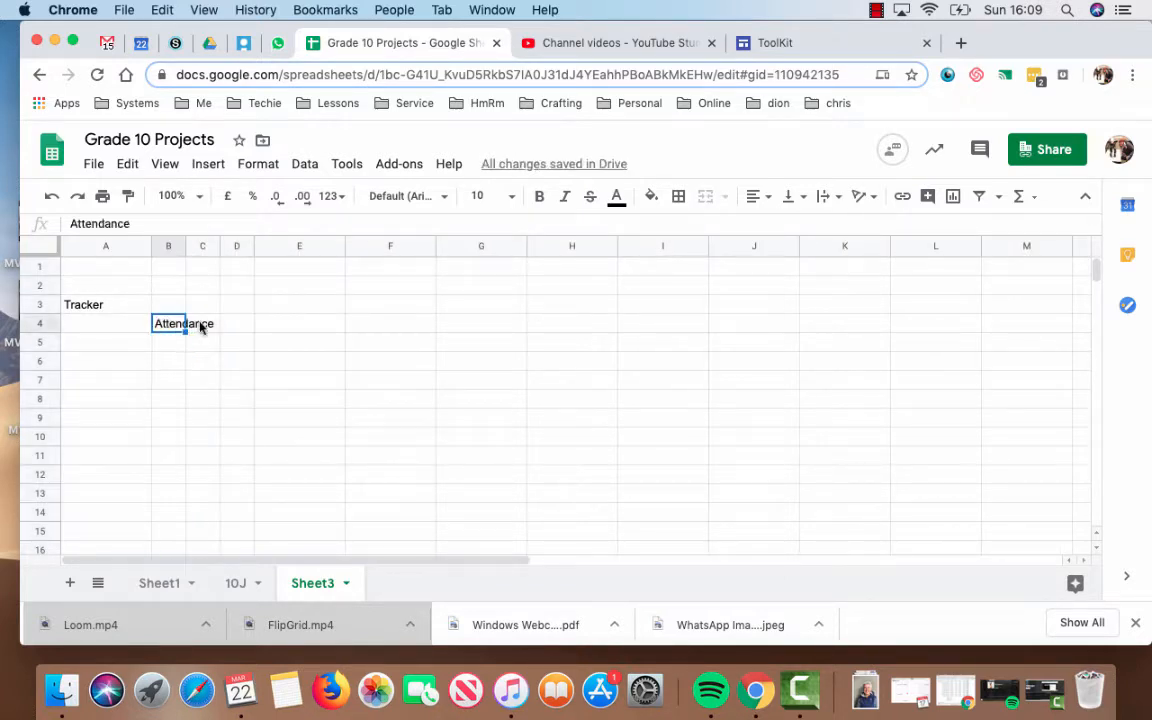
click(196, 324)
click(167, 326)
drag(164, 327, 237, 327)
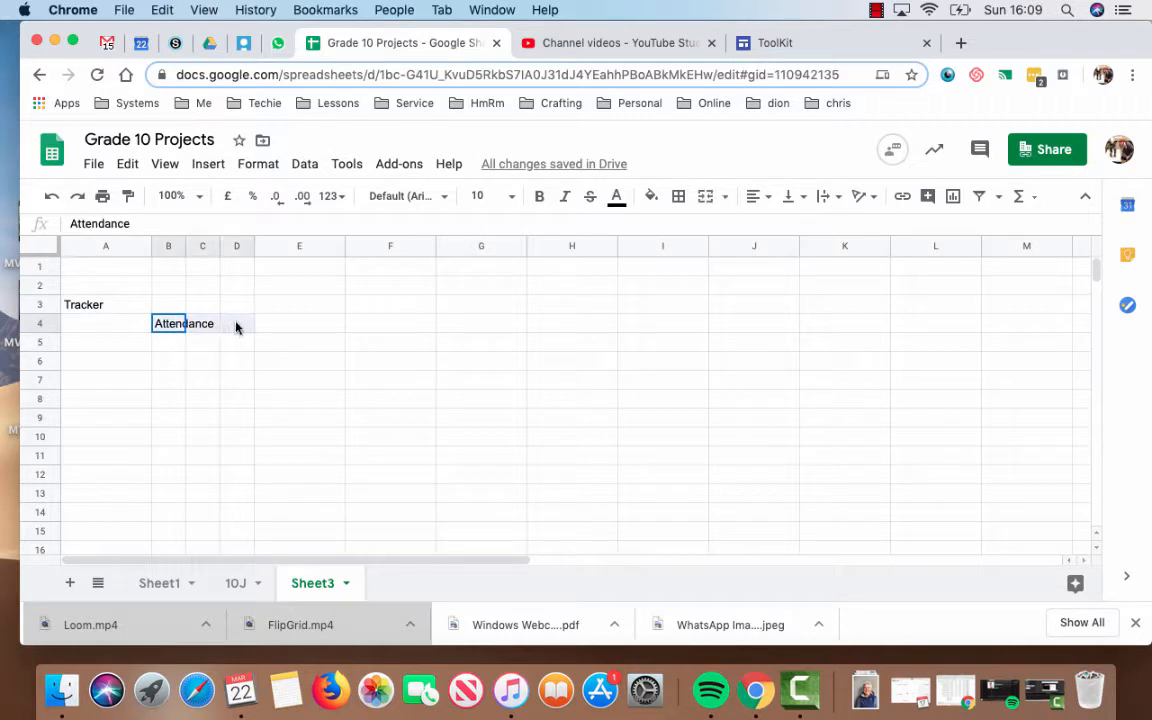
click(706, 198)
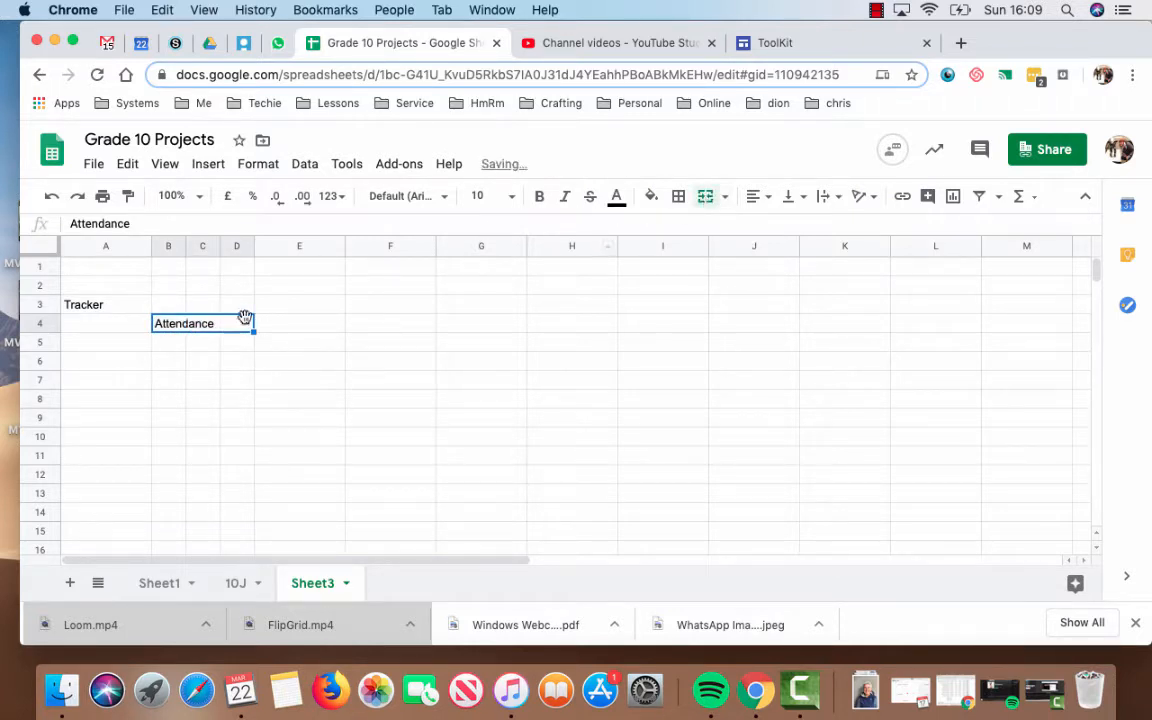
Step: Enter the week labels W1, W2 and W2 in cells B5 through D5 under Attendance
click(165, 344)
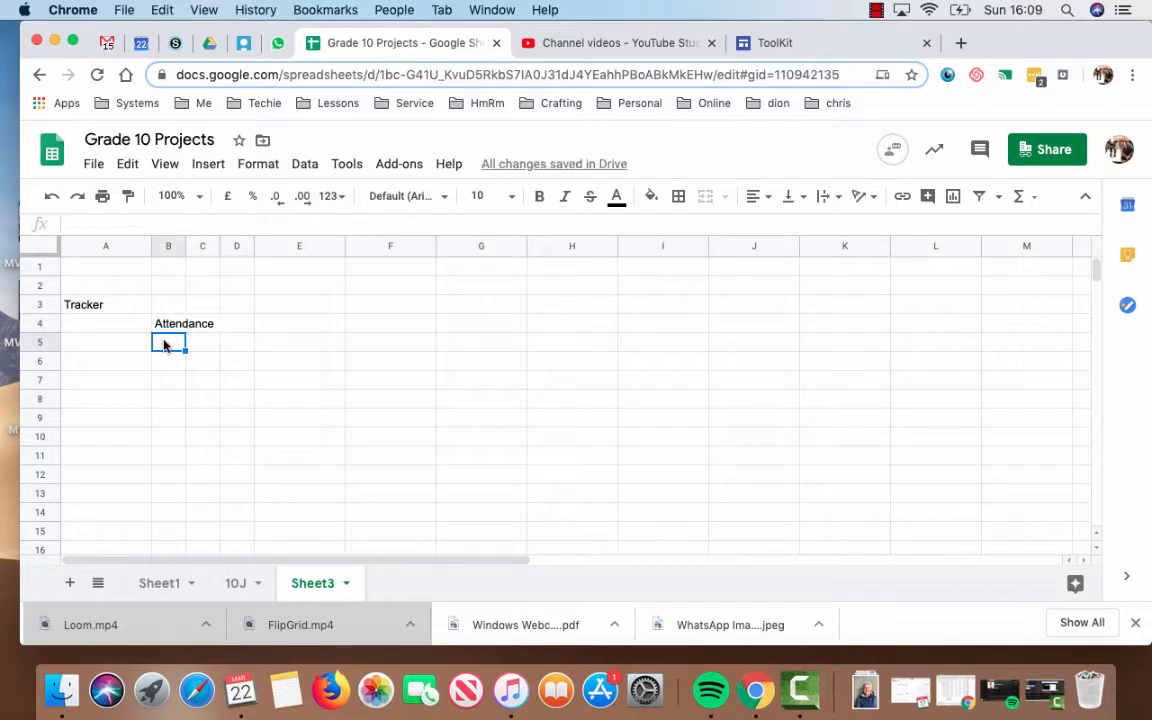
text(W1)
key(Tab)
text(W)
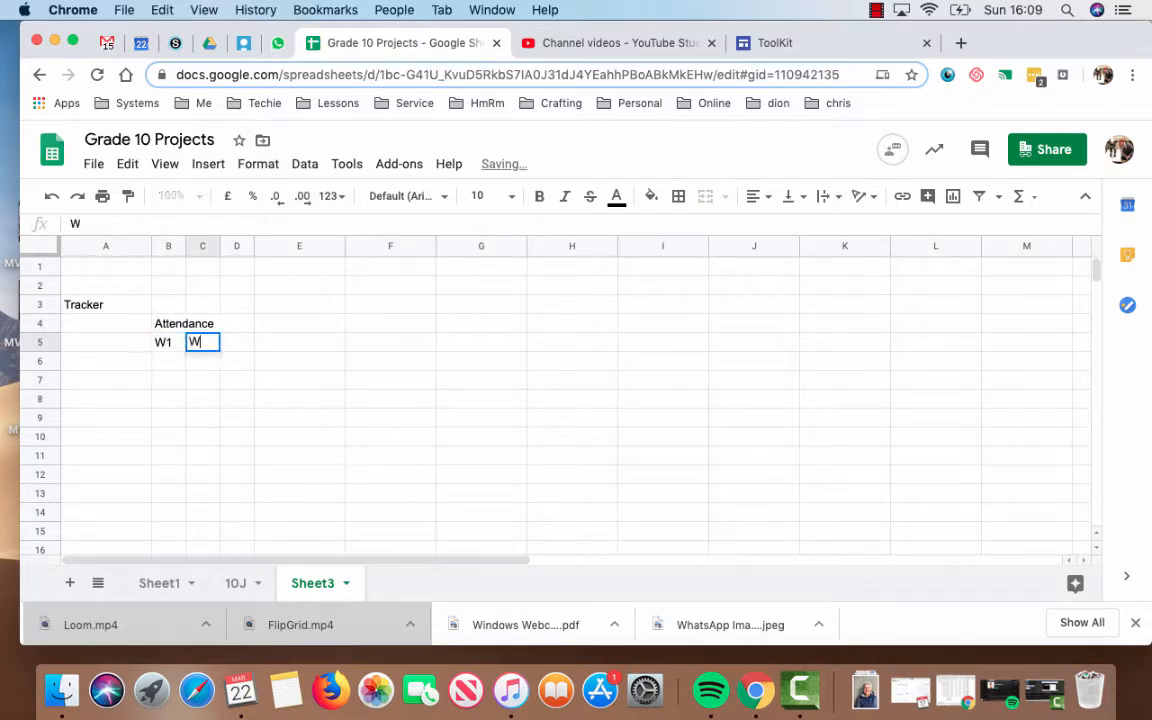
text(2)
key(Tab)
text(W)
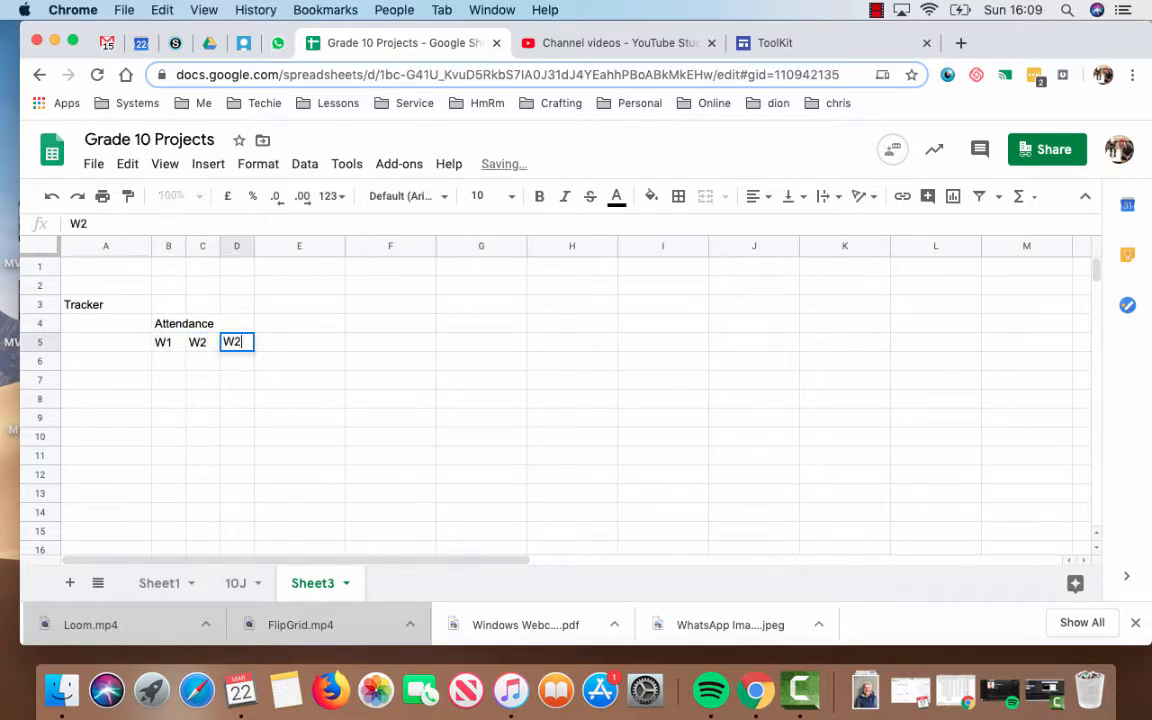
text(2)
Step: Enter the heading "Video Unit" in cell E4, beside the Attendance heading
click(294, 326)
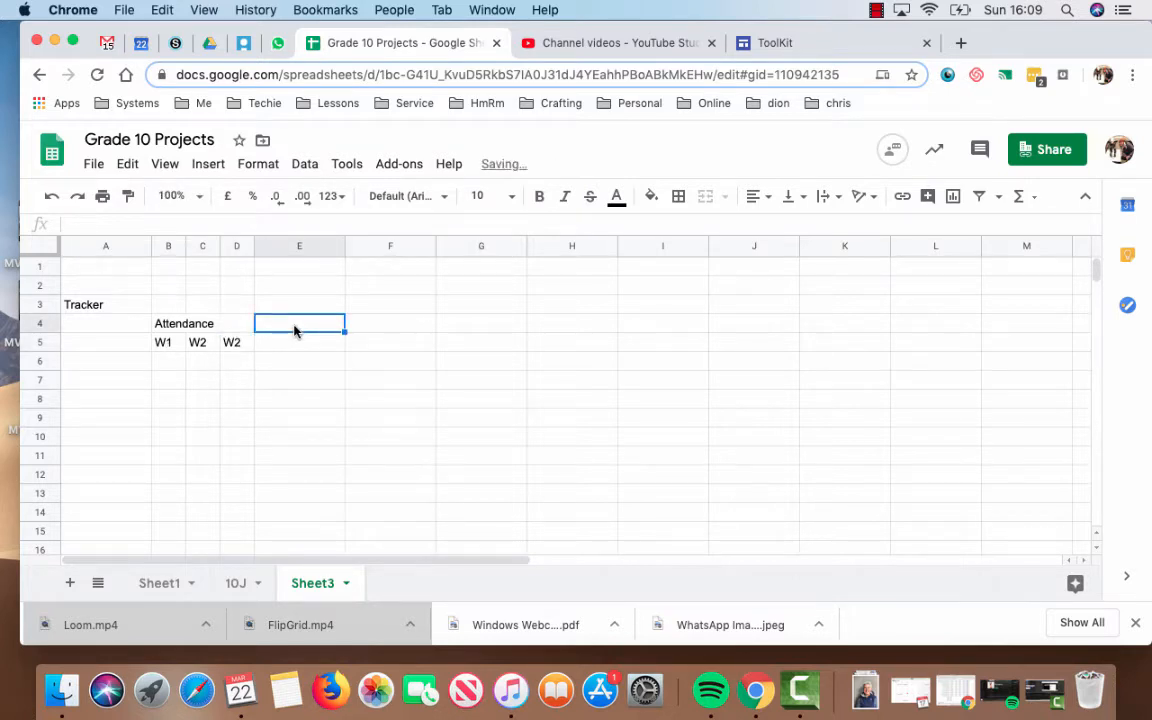
text(T)
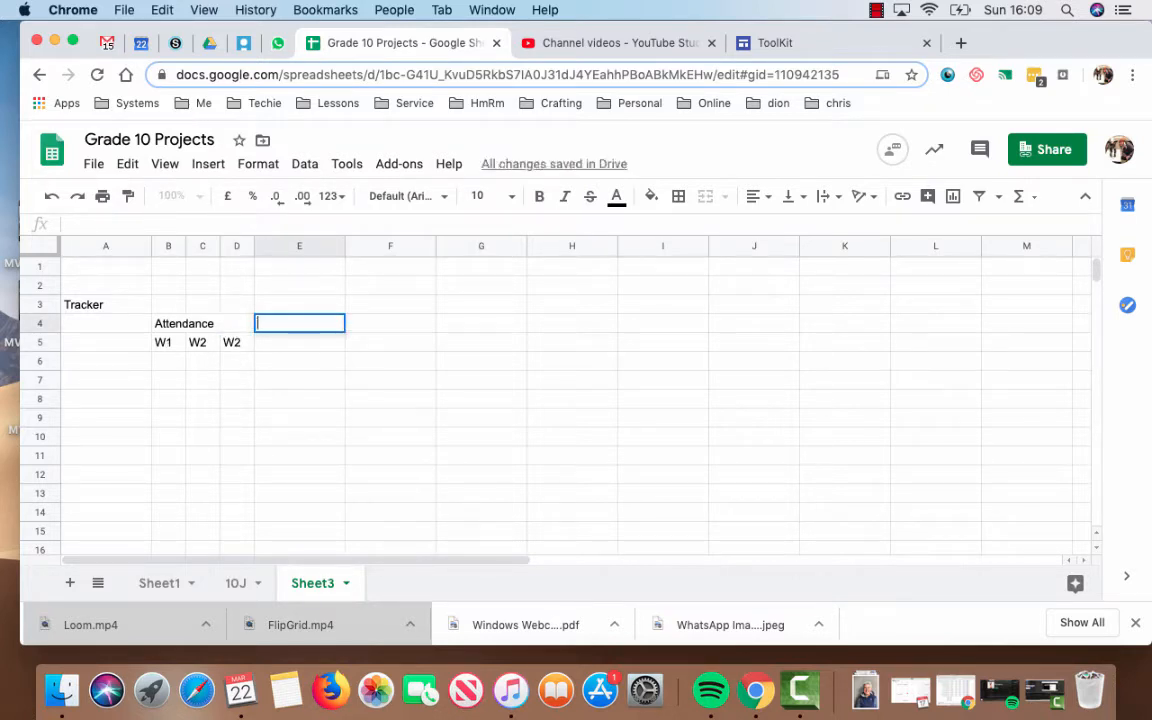
key(Escape)
text(Vdieo)
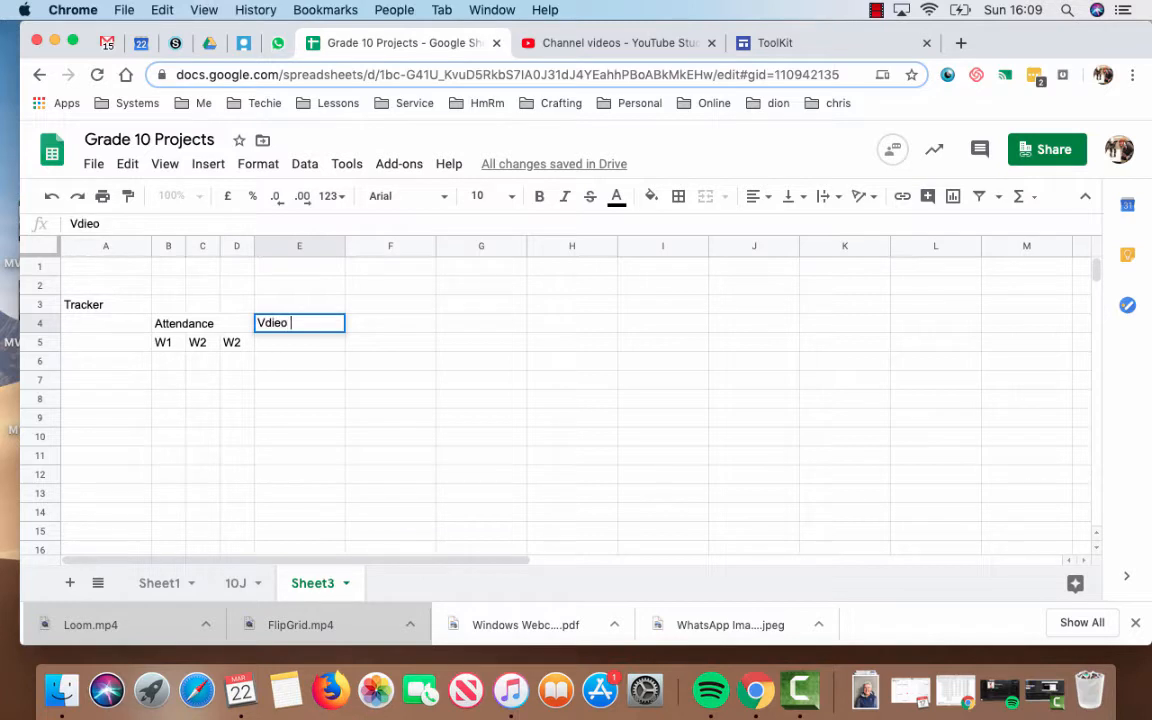
text(ideo Unit)
key(Return)
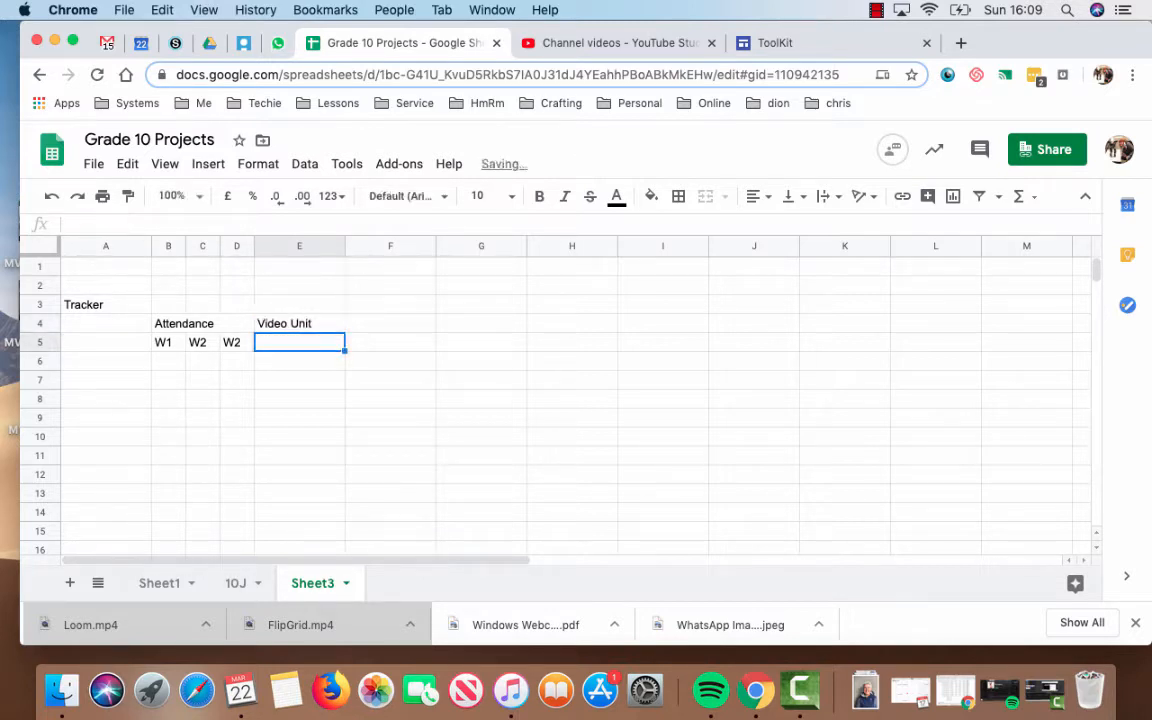
Step: Enter Task 1, Task 2 and Task 3 in cells E5 through G5 under Video Unit
text(Task 1)
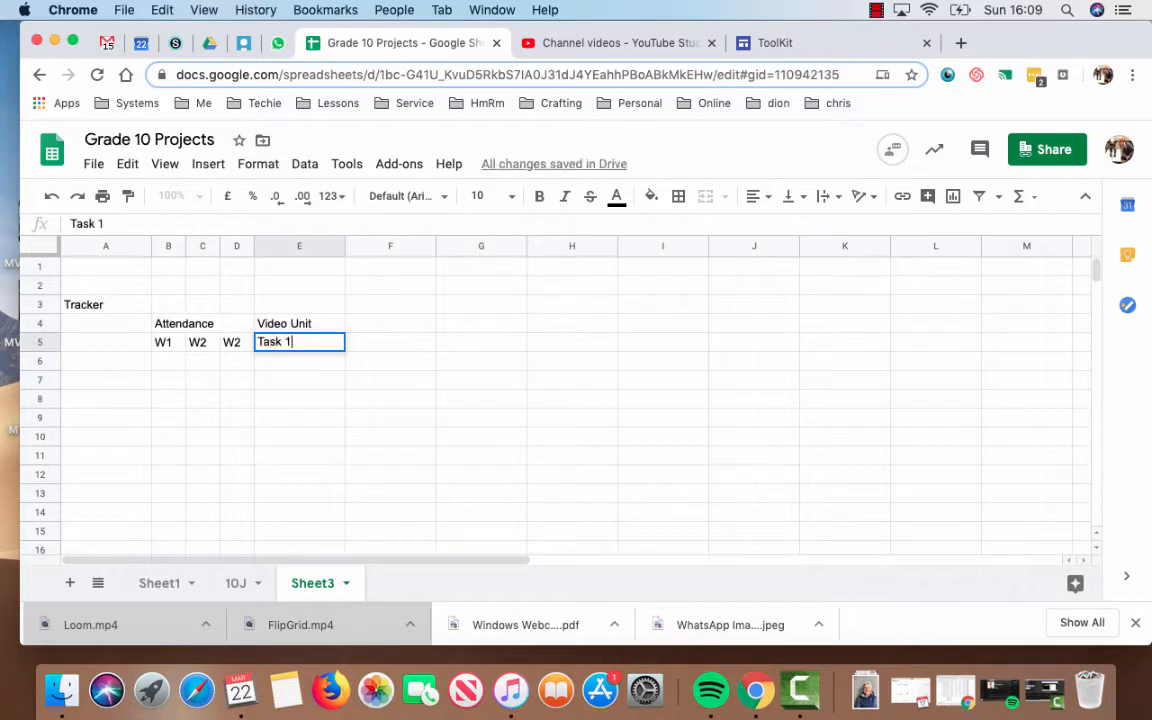
key(Tab)
text(Ta)
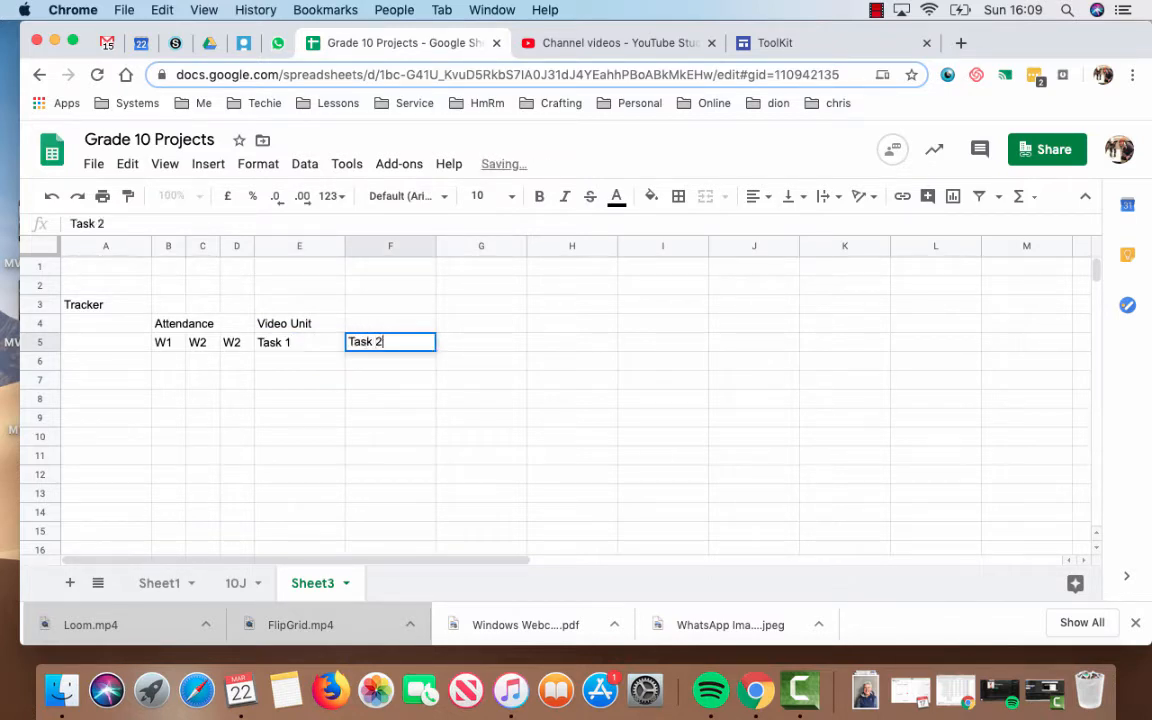
key(Tab)
text(Tea)
key(BackSpace)
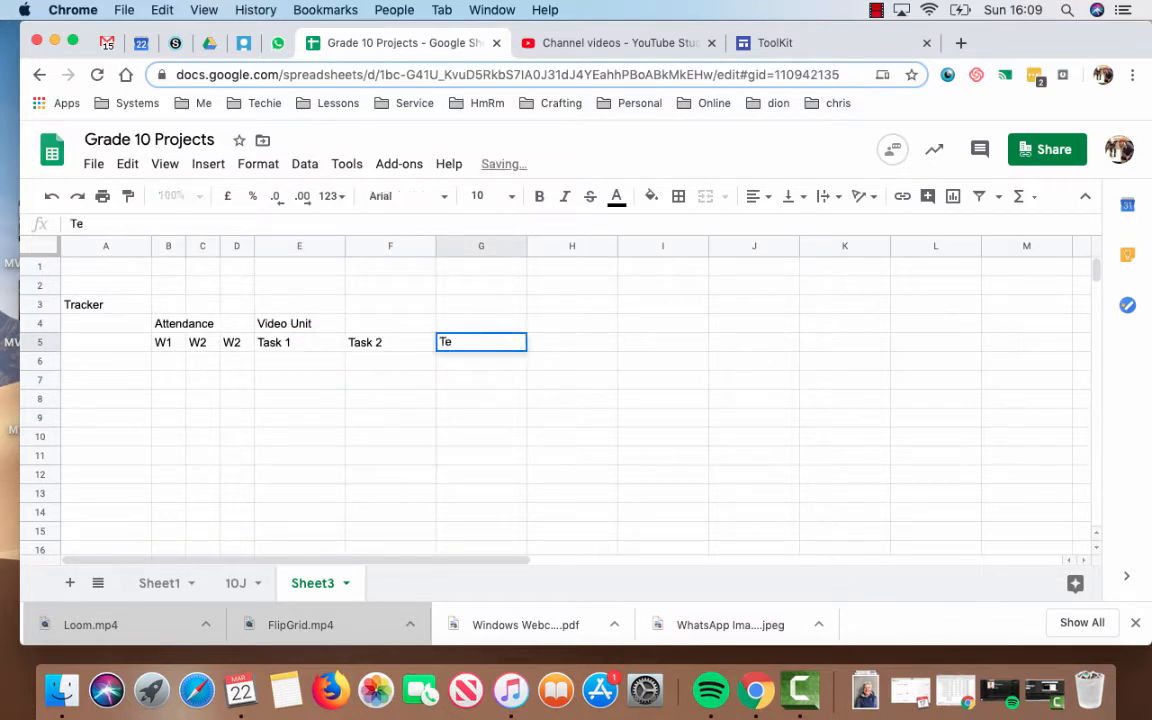
text(ask 3)
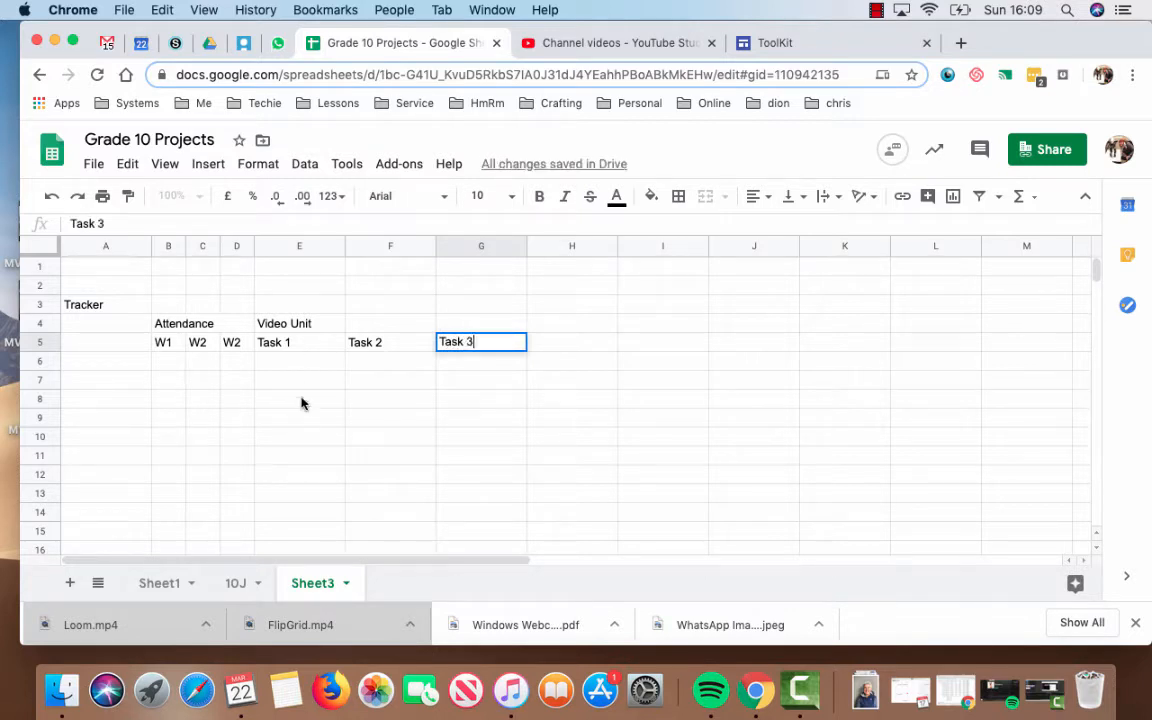
click(301, 400)
Step: Extend the task label series from E5:G5 across to L5, up to Task 8
drag(277, 347, 450, 347)
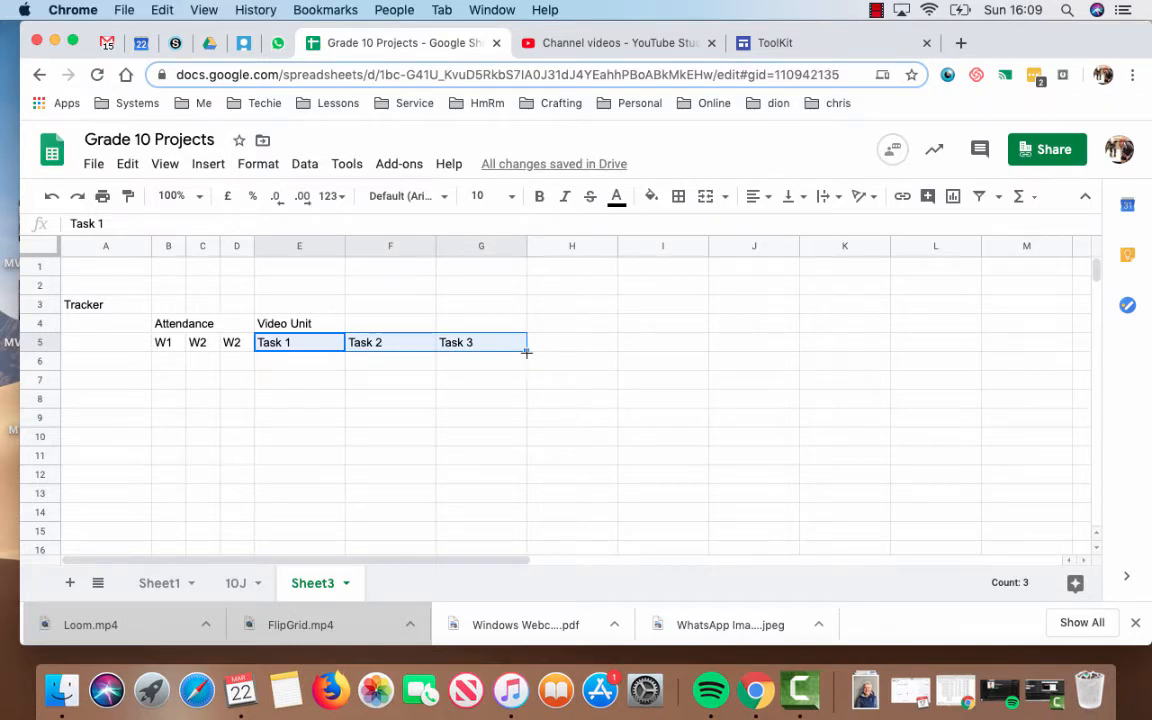
drag(526, 352, 911, 347)
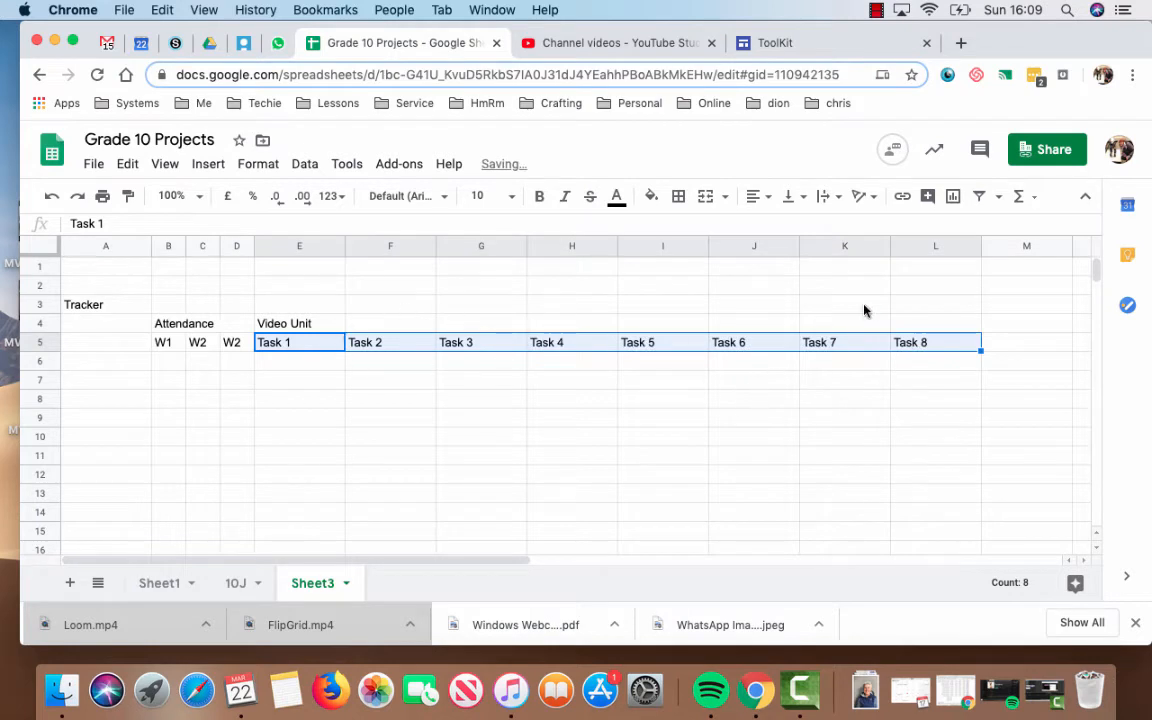
click(474, 458)
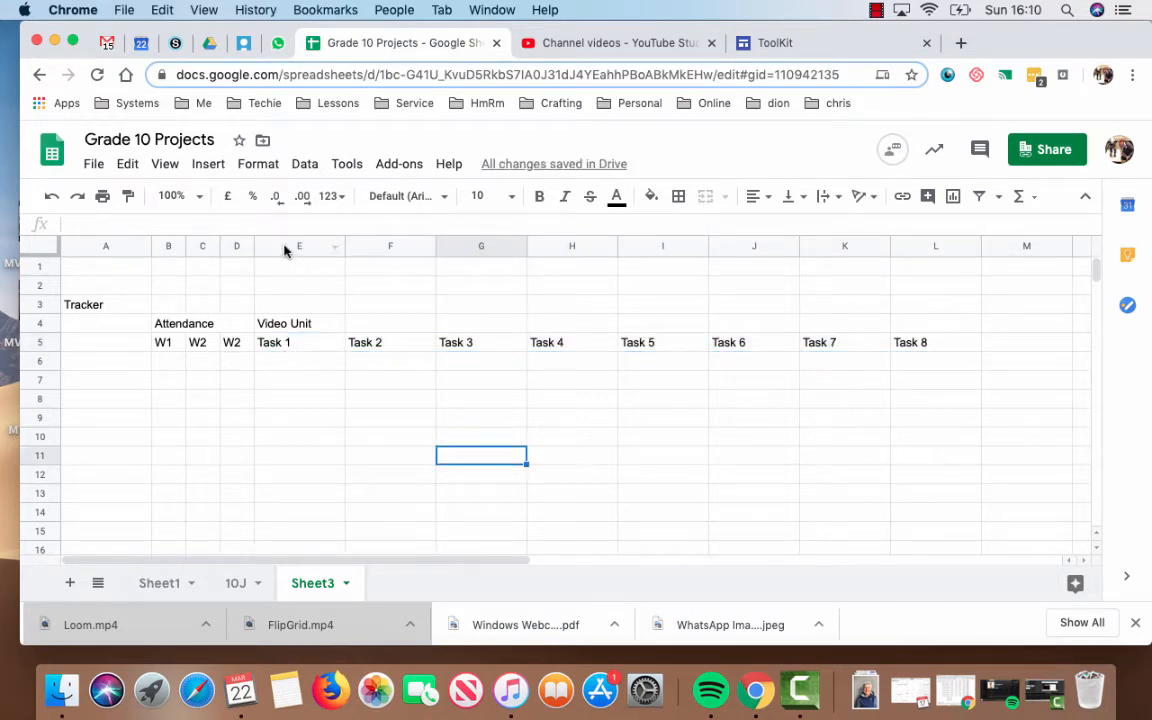
Step: Narrow columns E through L together so they just fit the task labels
drag(278, 246, 957, 248)
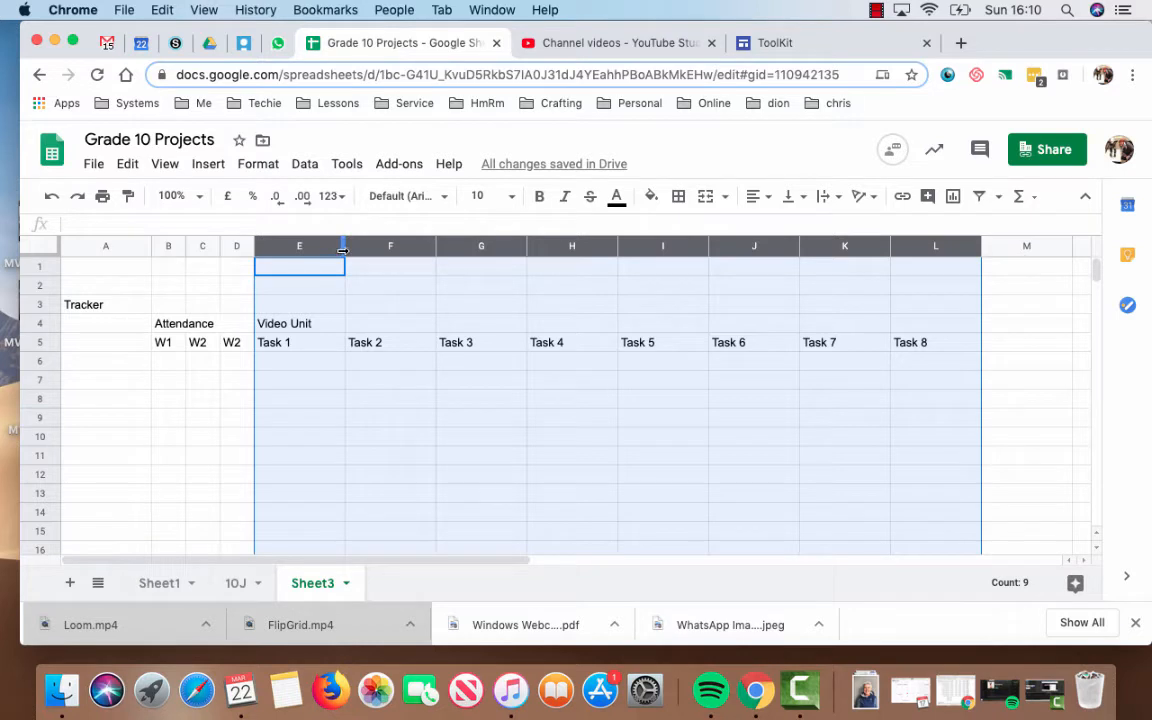
drag(343, 250, 295, 248)
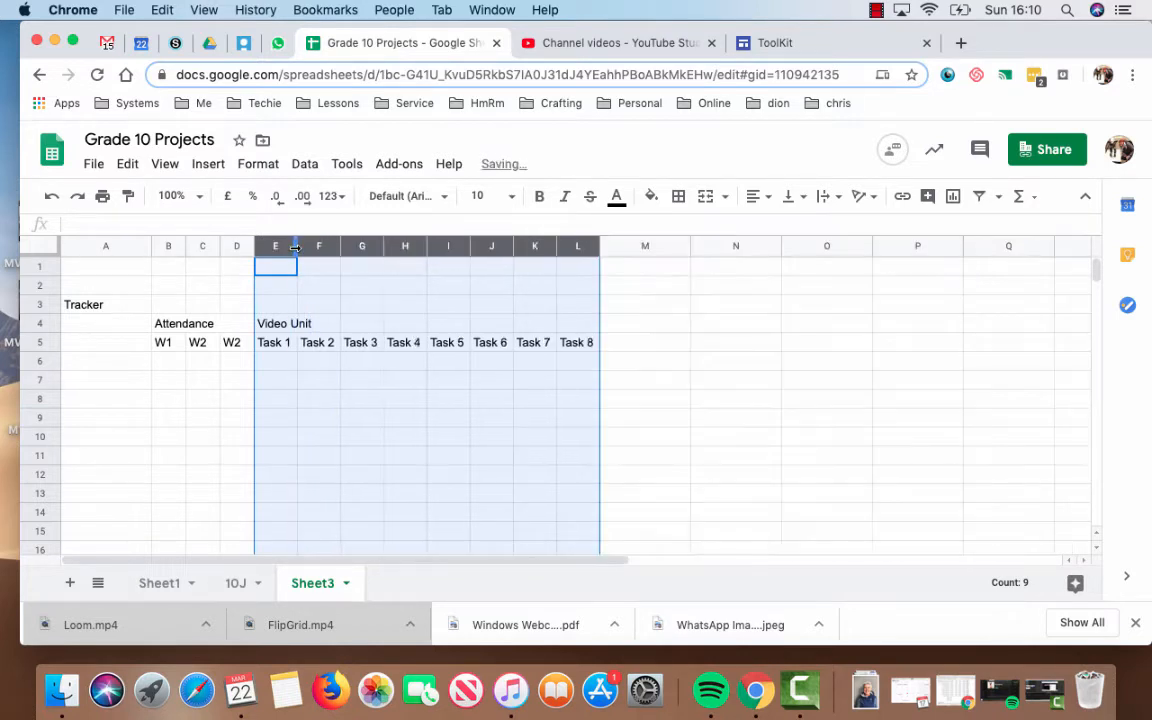
click(355, 378)
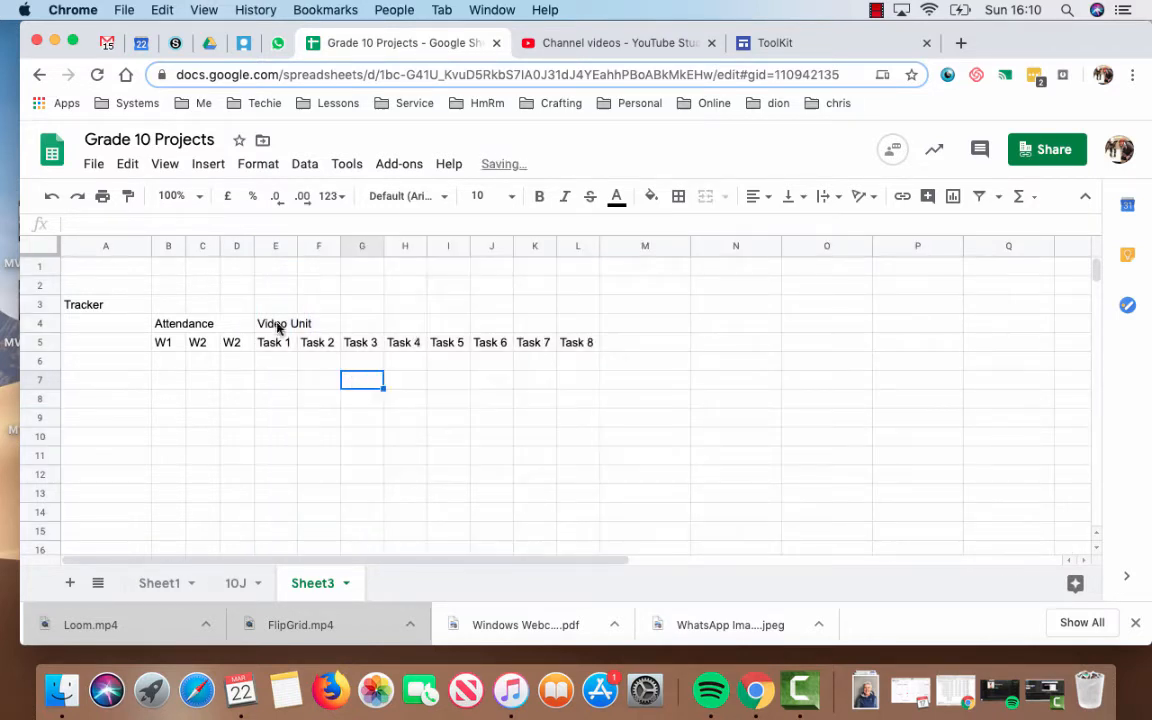
Step: Merge cells E4 through L4 and centre the Video Unit heading across the task columns
drag(270, 325, 580, 333)
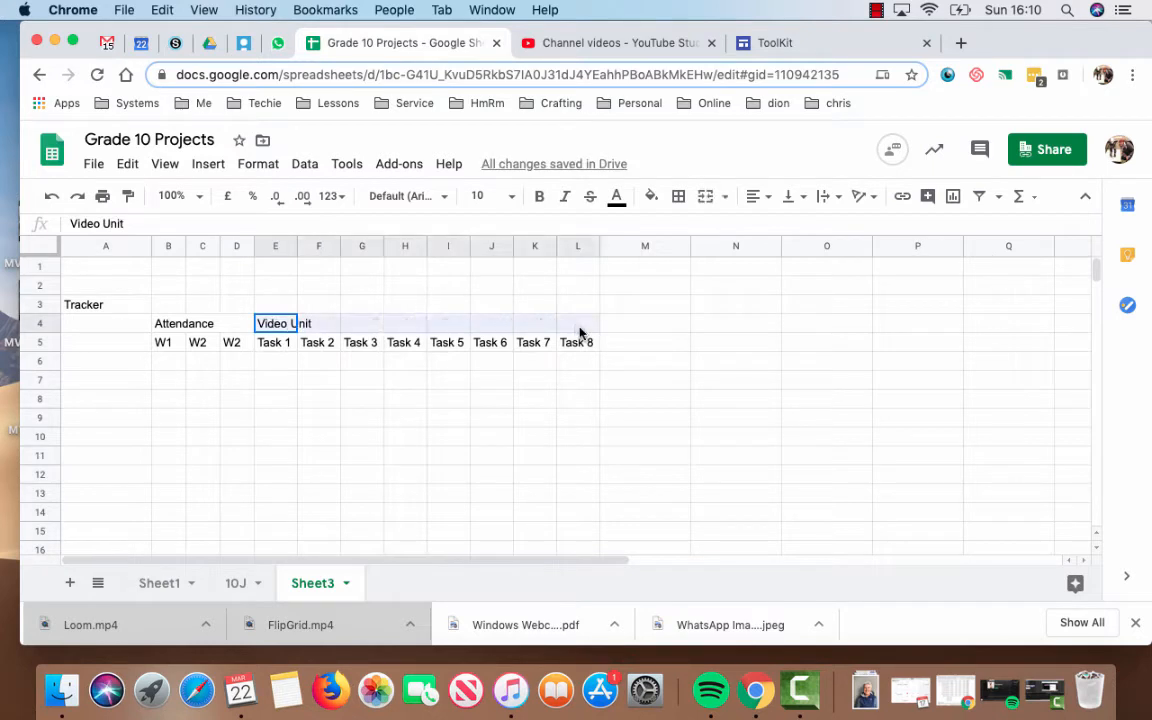
click(706, 197)
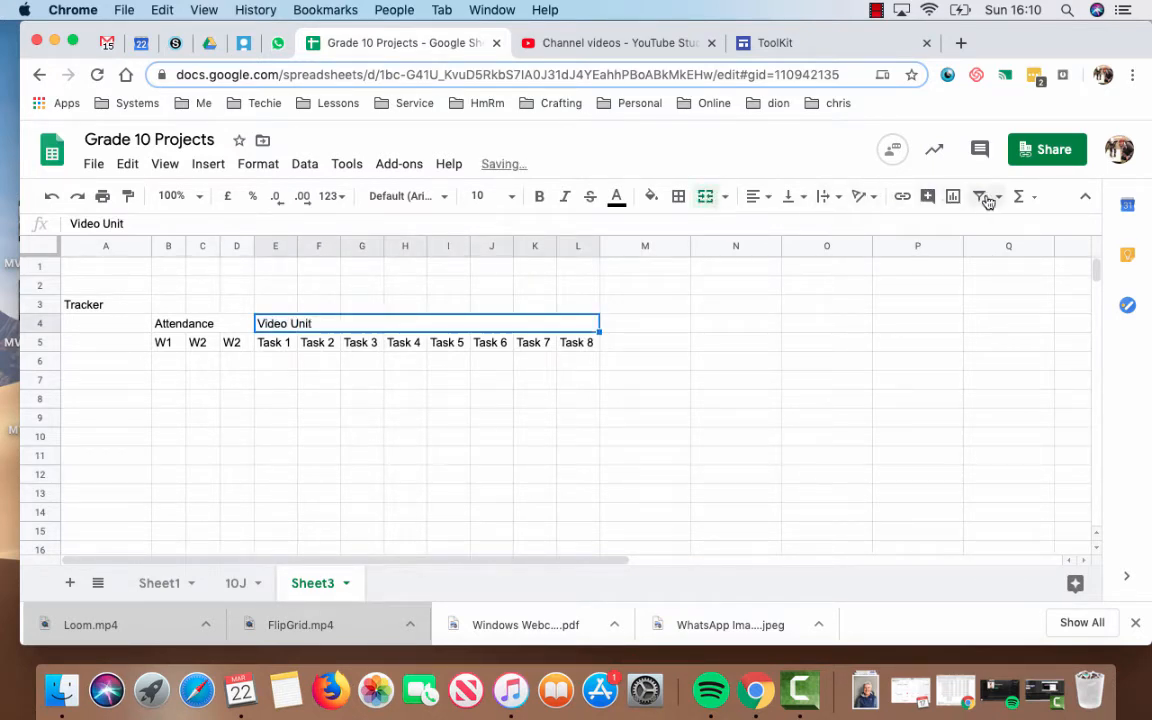
click(764, 197)
click(779, 226)
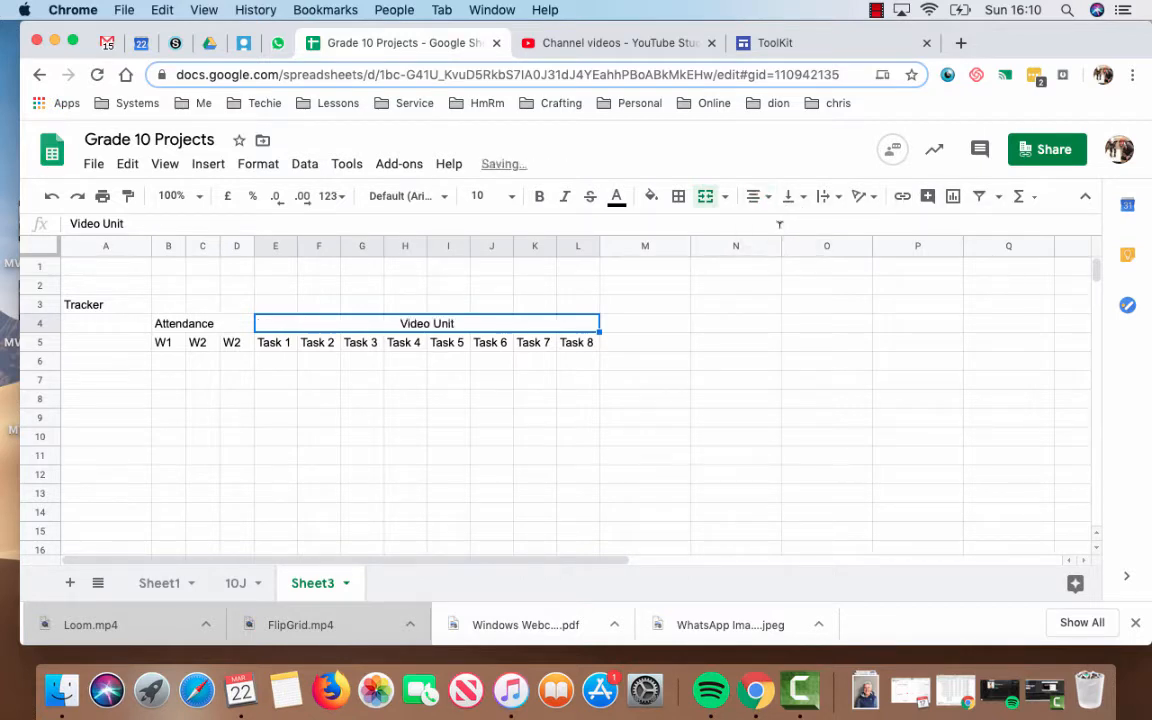
click(570, 406)
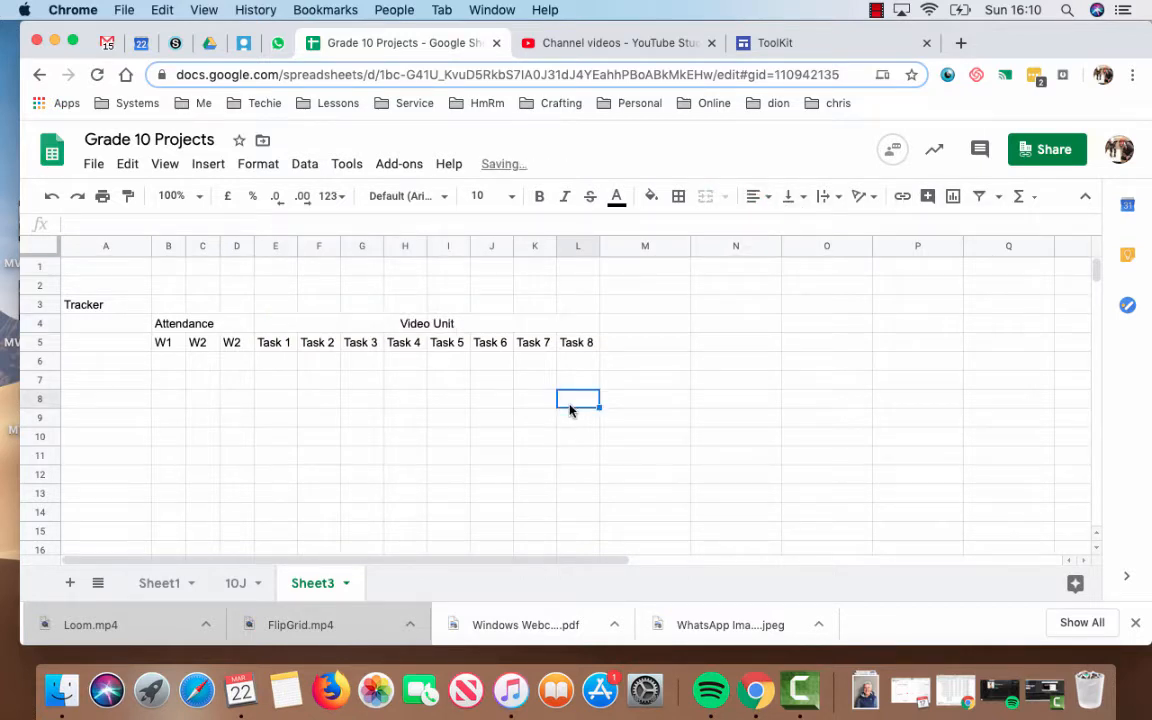
click(170, 245)
drag(170, 243, 241, 246)
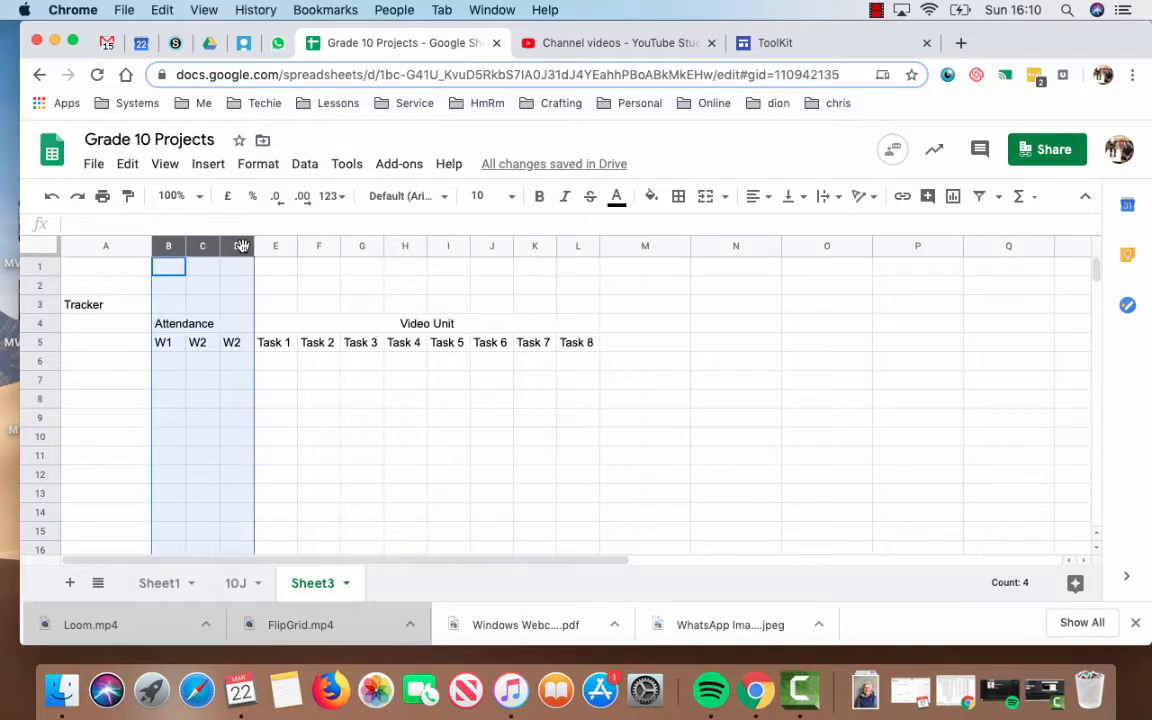
click(172, 302)
drag(167, 247, 243, 248)
click(237, 285)
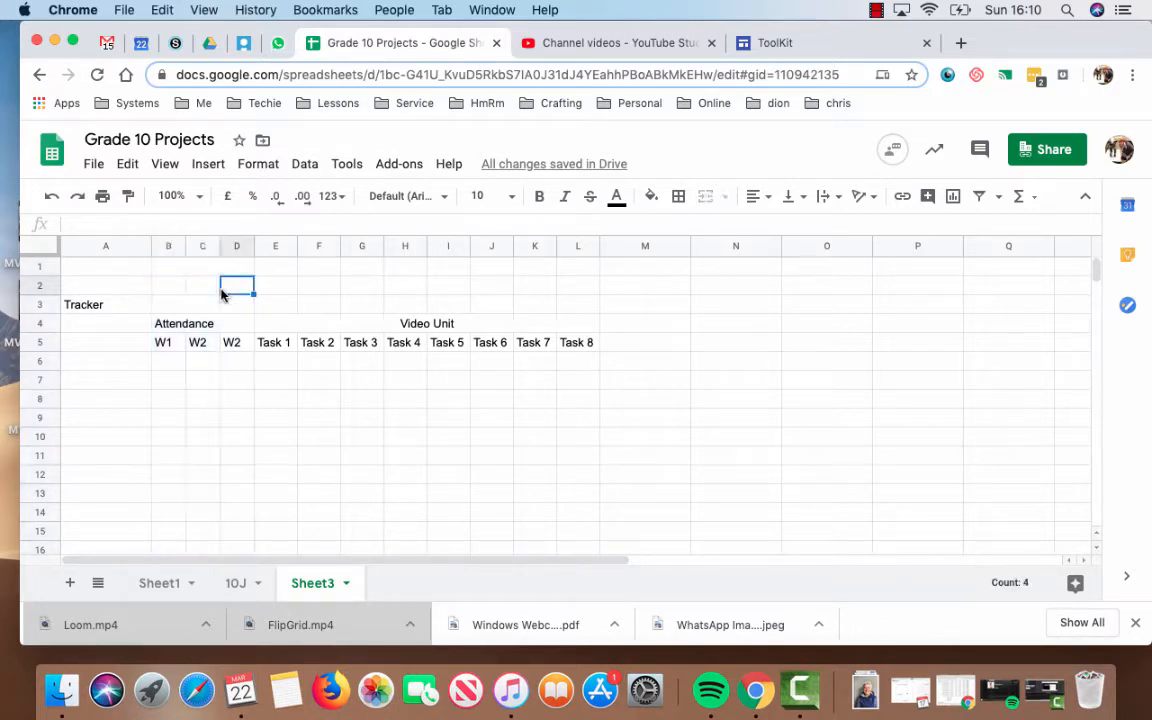
click(166, 247)
drag(166, 247, 245, 247)
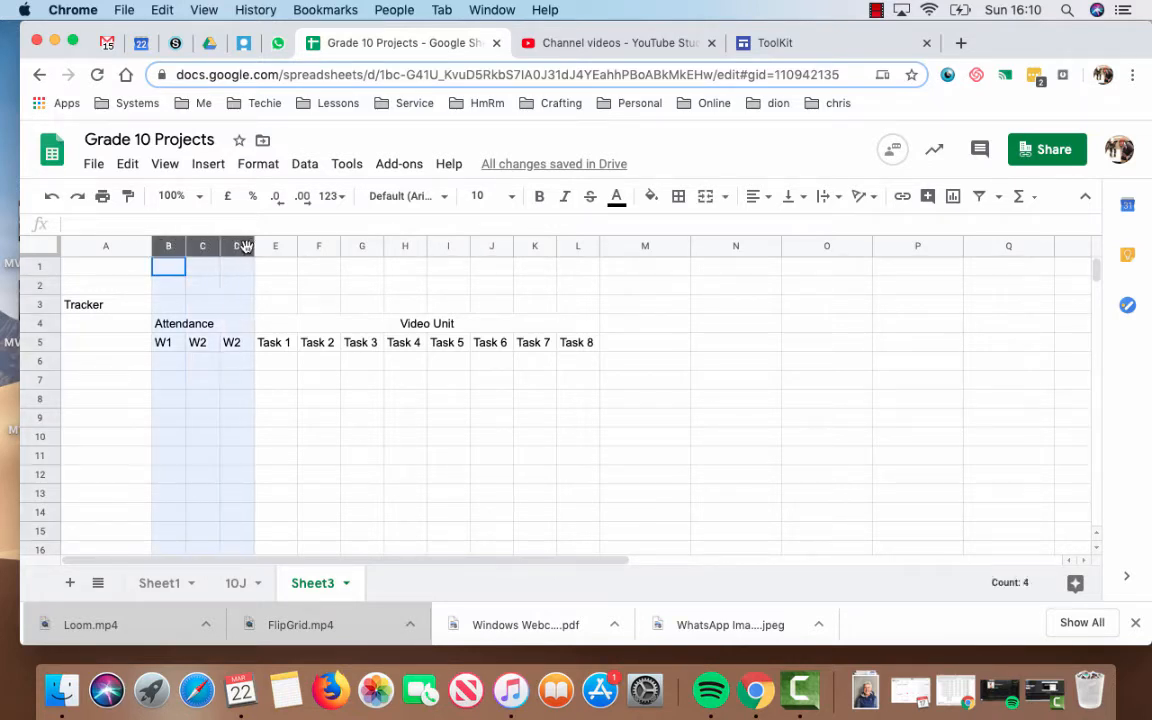
click(192, 287)
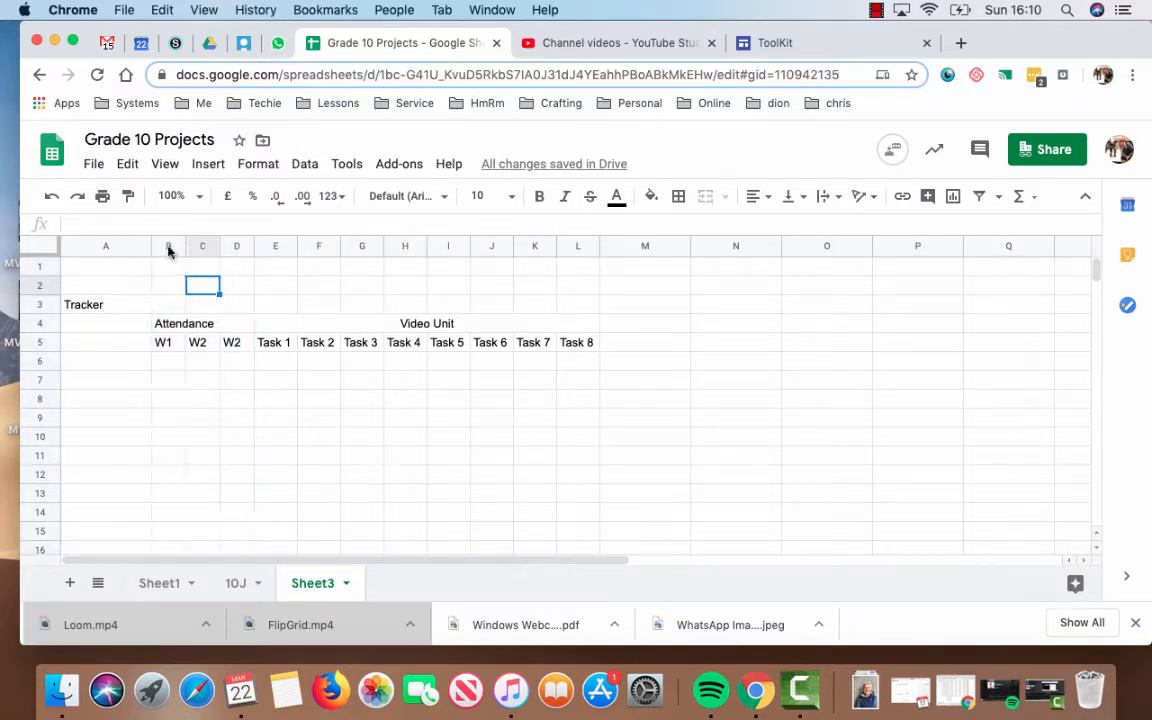
click(170, 247)
mouse_move(166, 247)
mouse_down()
mouse_move(226, 248)
mouse_move(175, 247)
mouse_move(218, 250)
mouse_move(184, 252)
mouse_up()
click(216, 289)
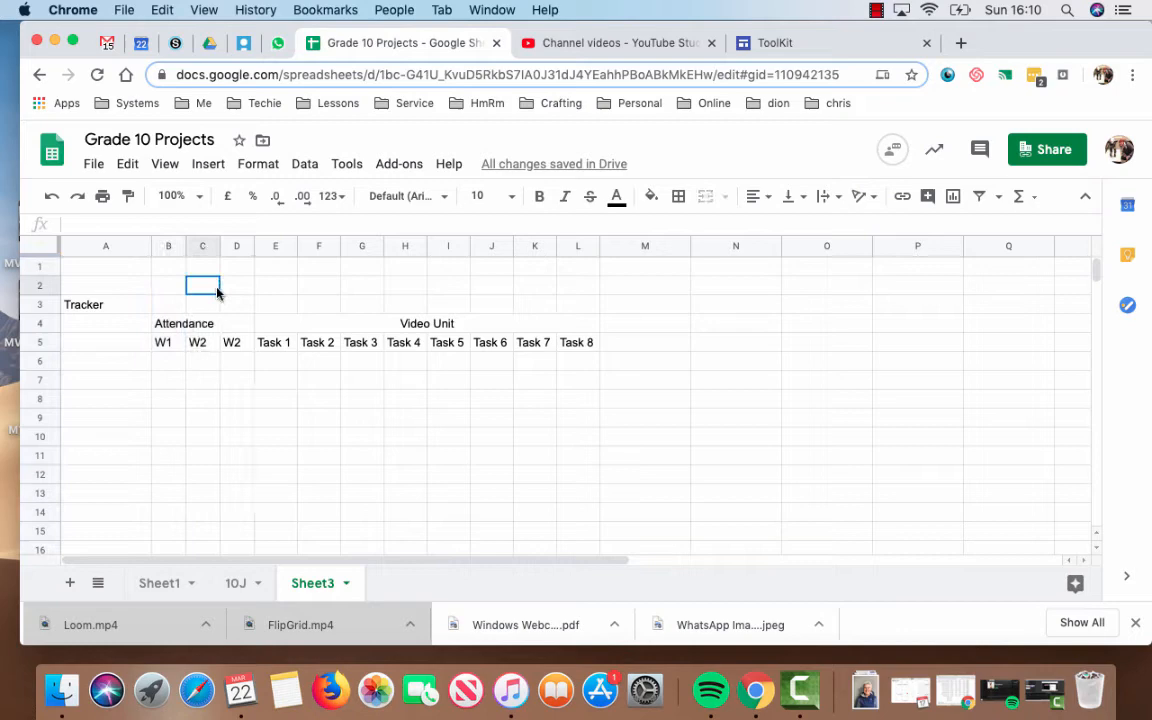
click(171, 248)
drag(166, 245, 212, 247)
click(775, 408)
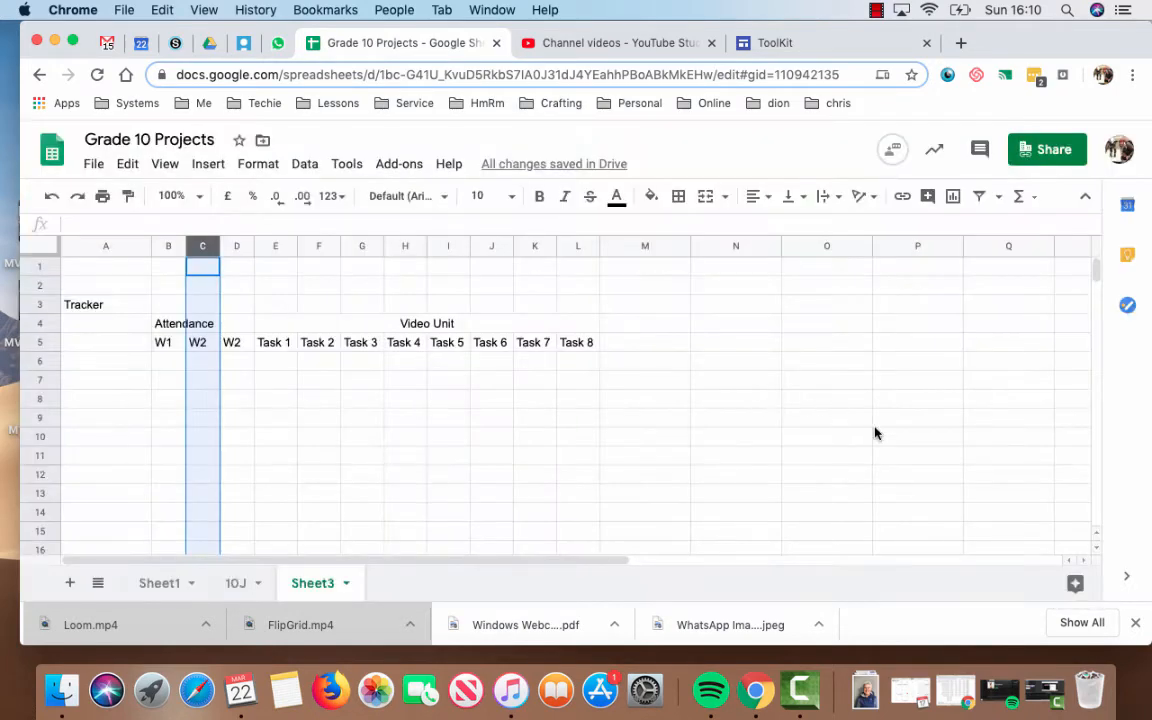
click(875, 434)
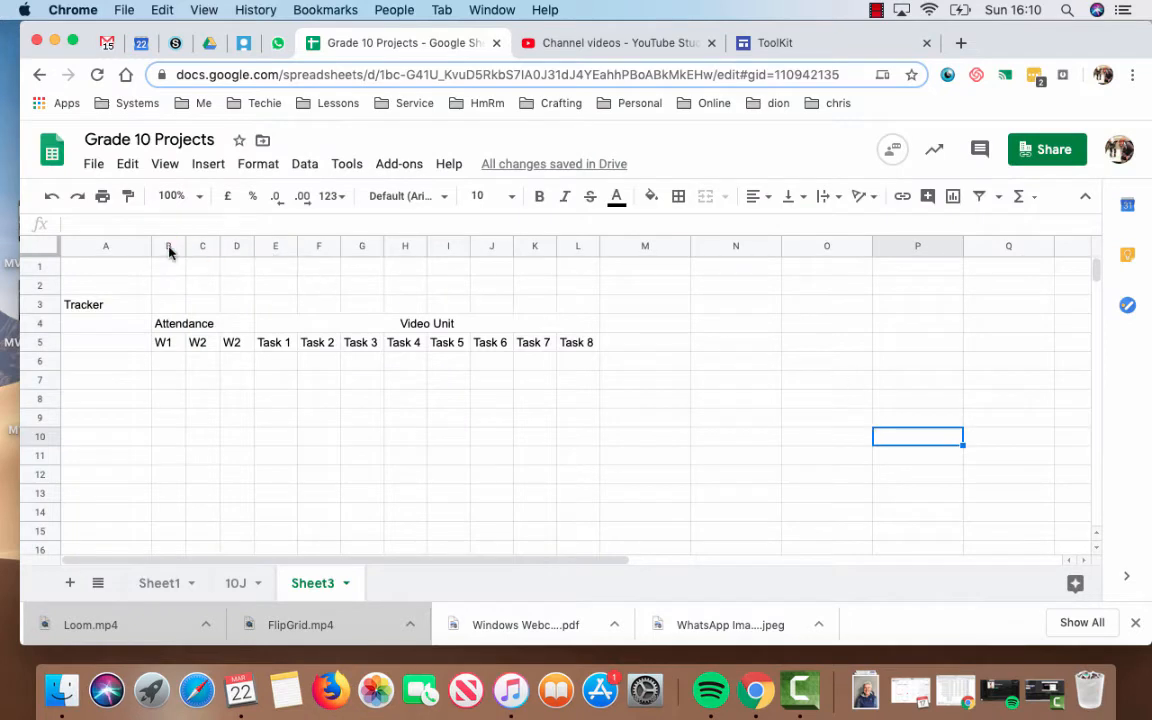
Step: Fill the attendance columns B through D with light orange
drag(168, 247, 237, 249)
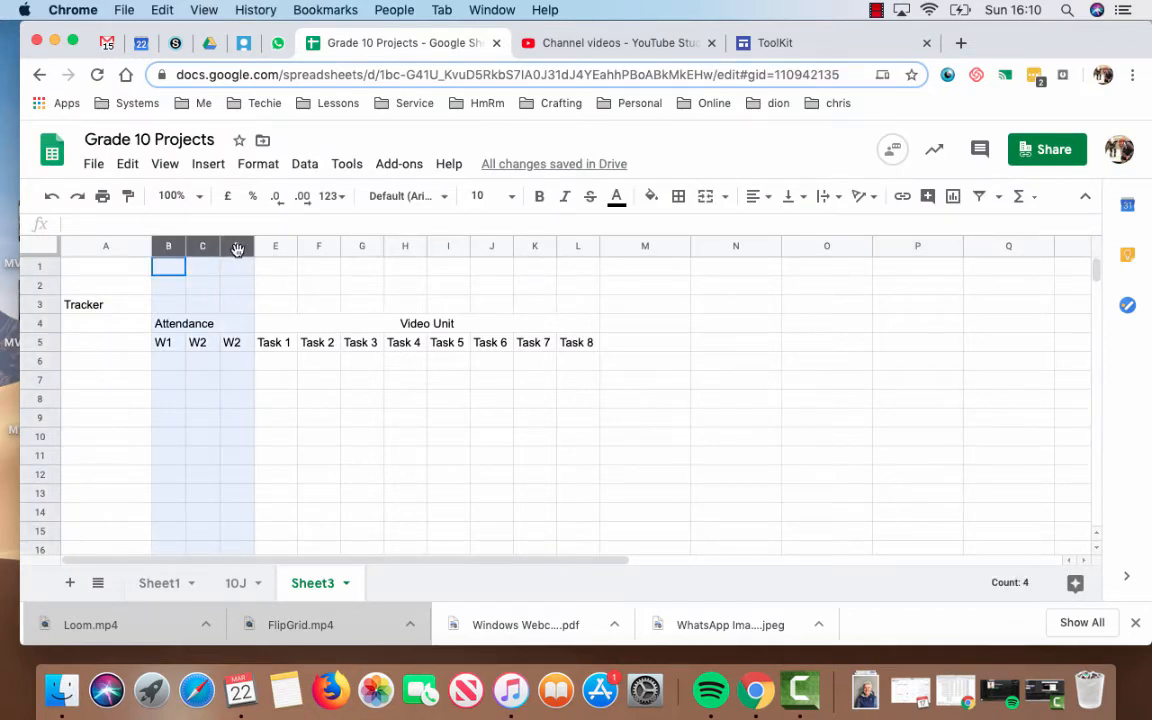
click(659, 199)
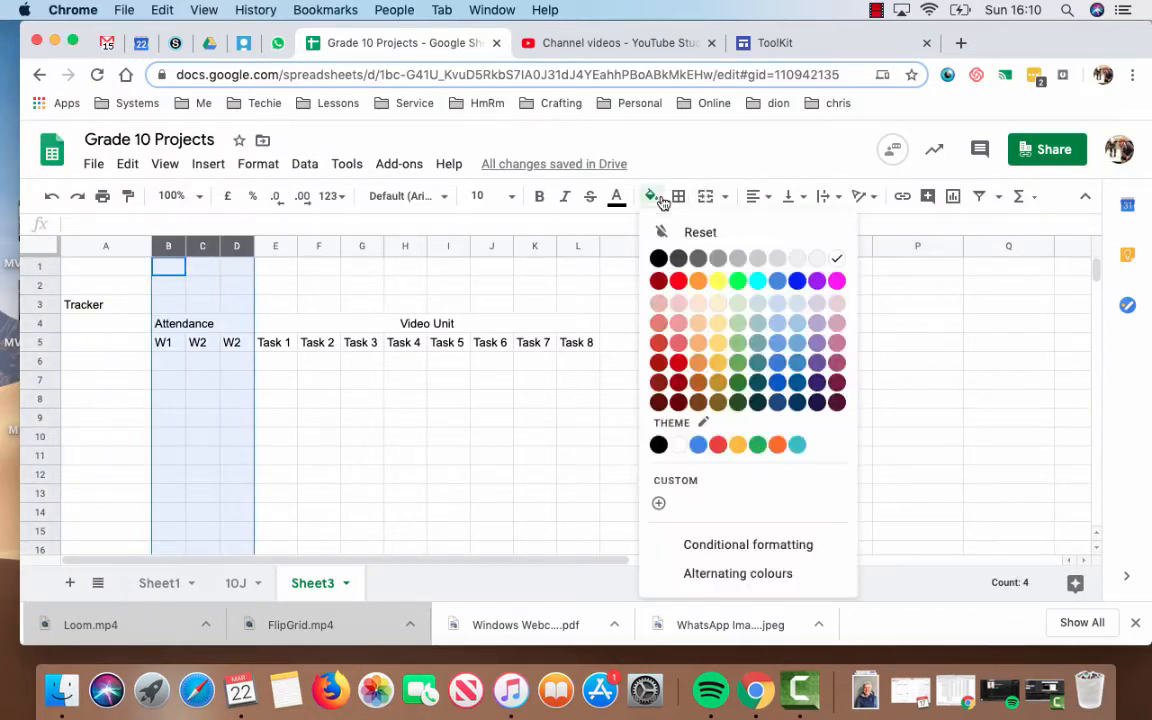
click(702, 305)
click(463, 399)
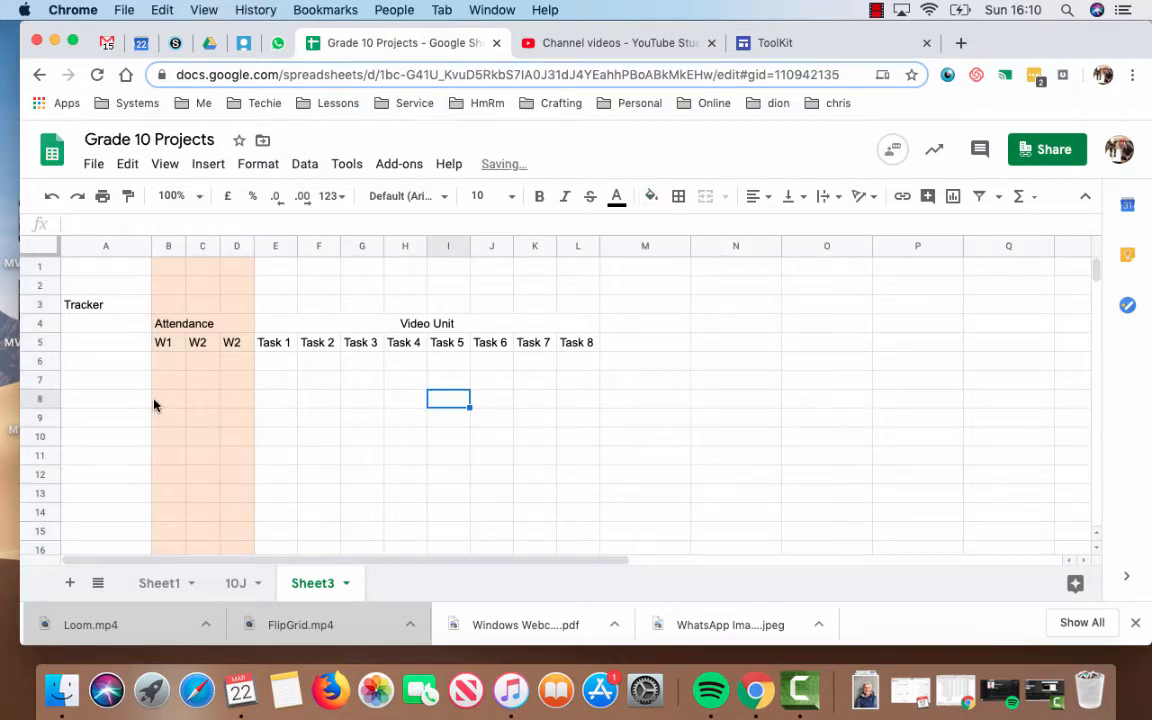
click(195, 326)
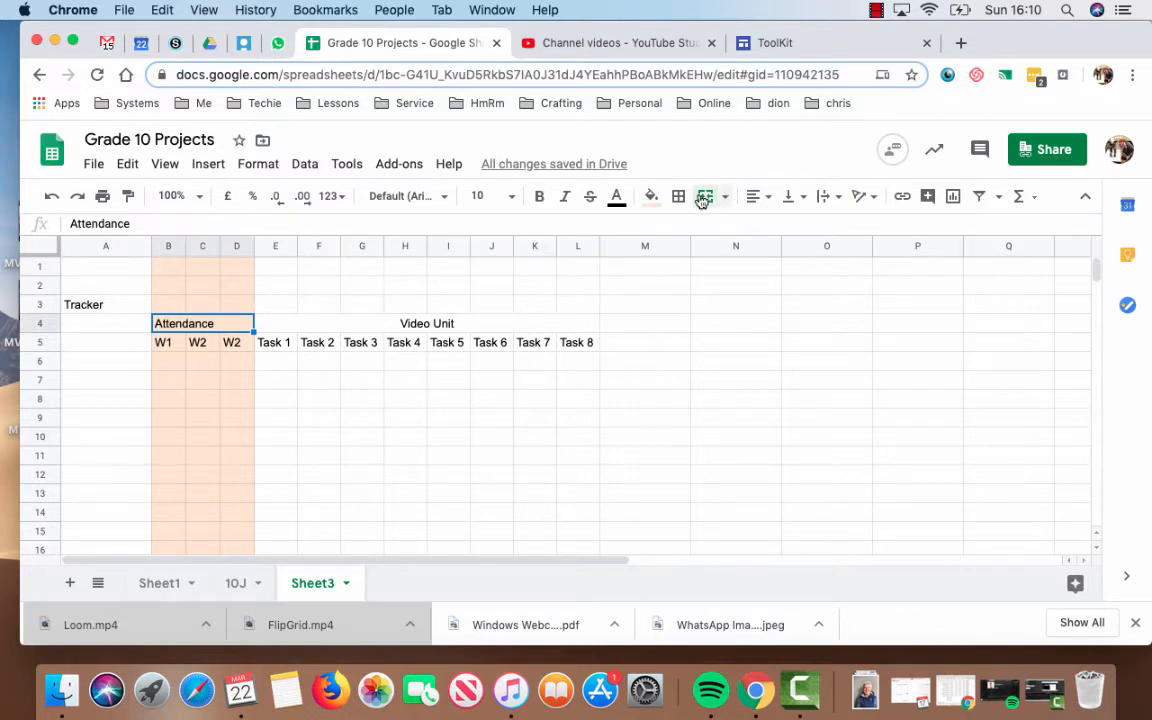
click(294, 364)
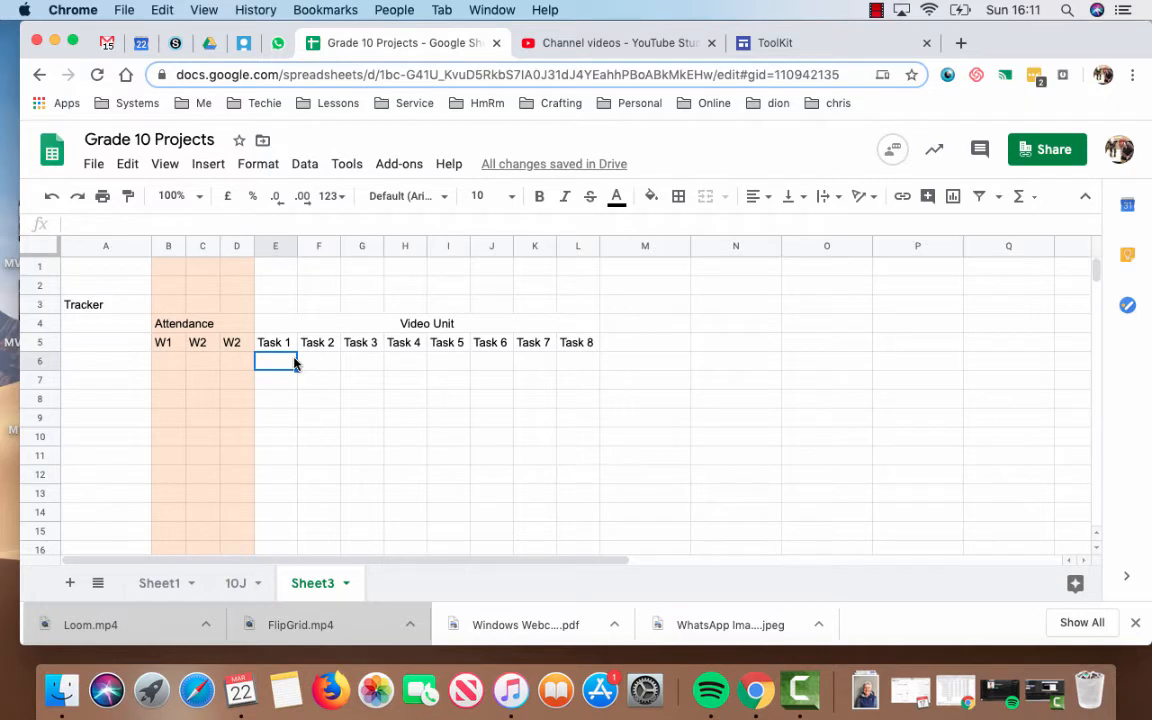
Step: Insert two blank rows above row 1 of the tracker
click(35, 270)
right_click(35, 272)
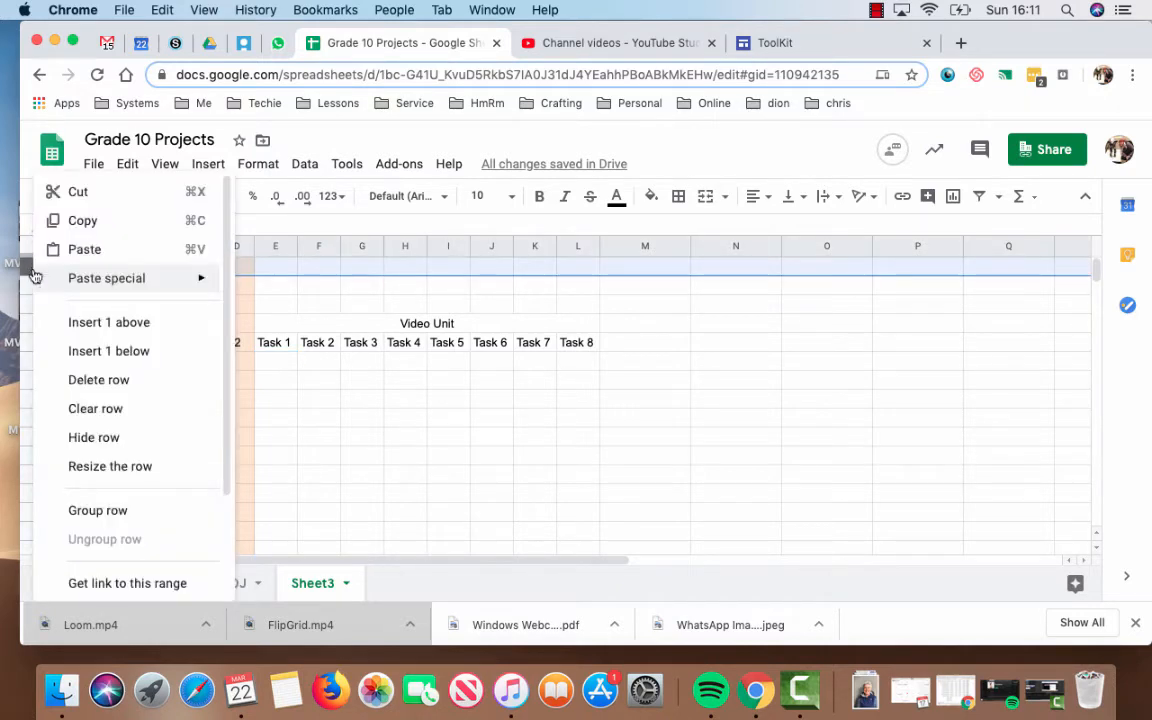
click(86, 322)
click(214, 292)
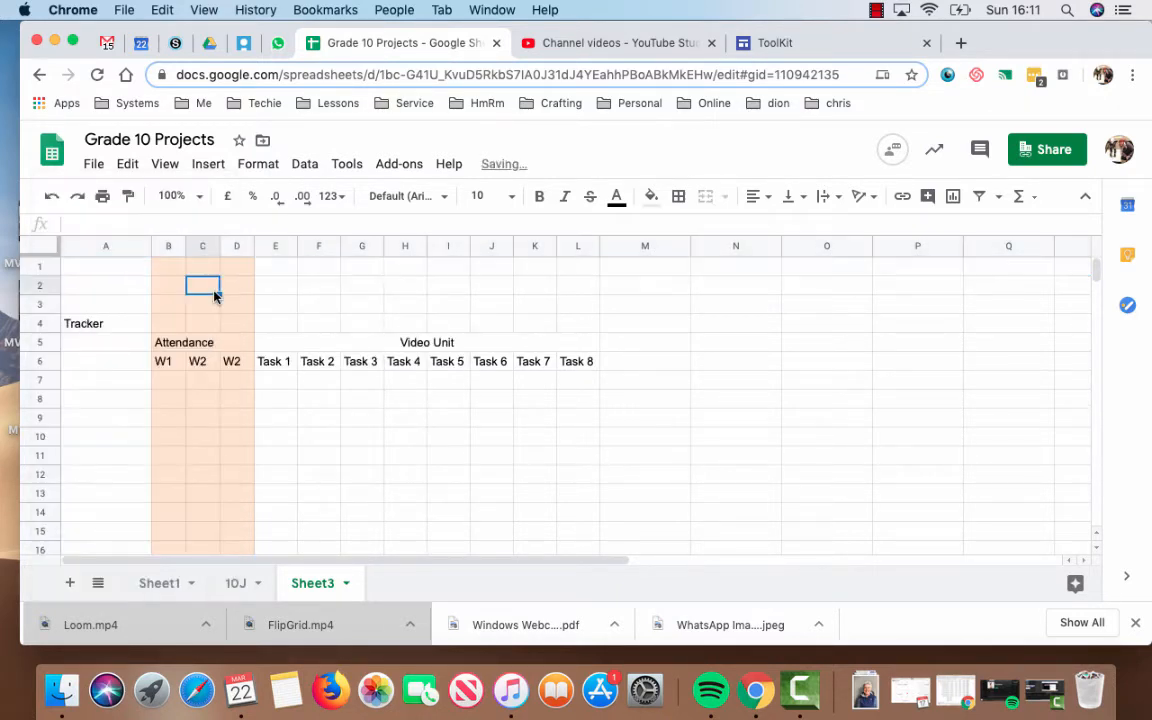
click(39, 266)
right_click(39, 266)
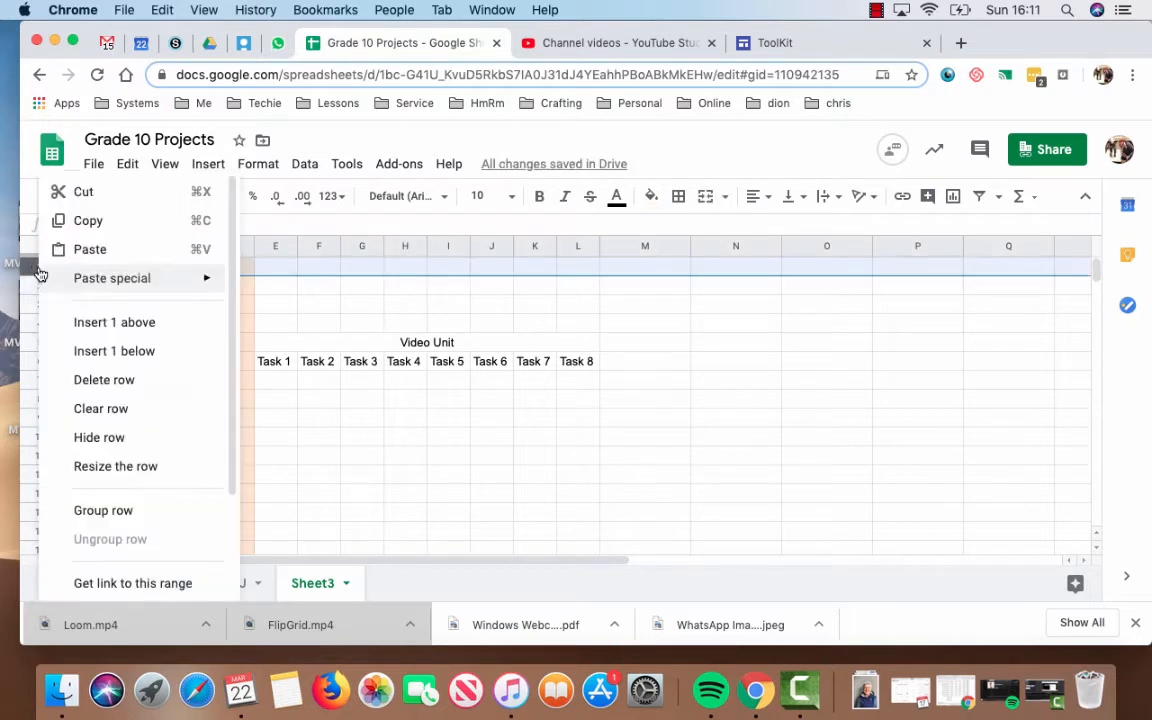
click(86, 322)
click(216, 301)
Step: Merge cells B1 through F3 into one block and fill it with black
drag(162, 264, 334, 303)
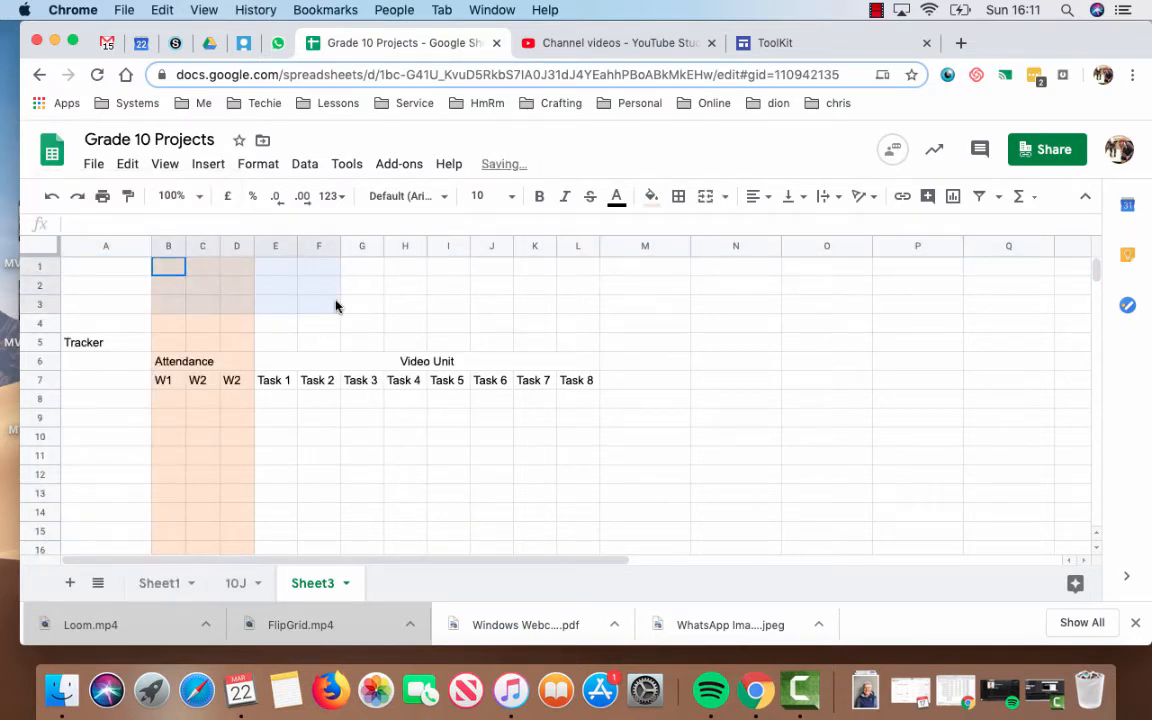
click(706, 199)
click(655, 199)
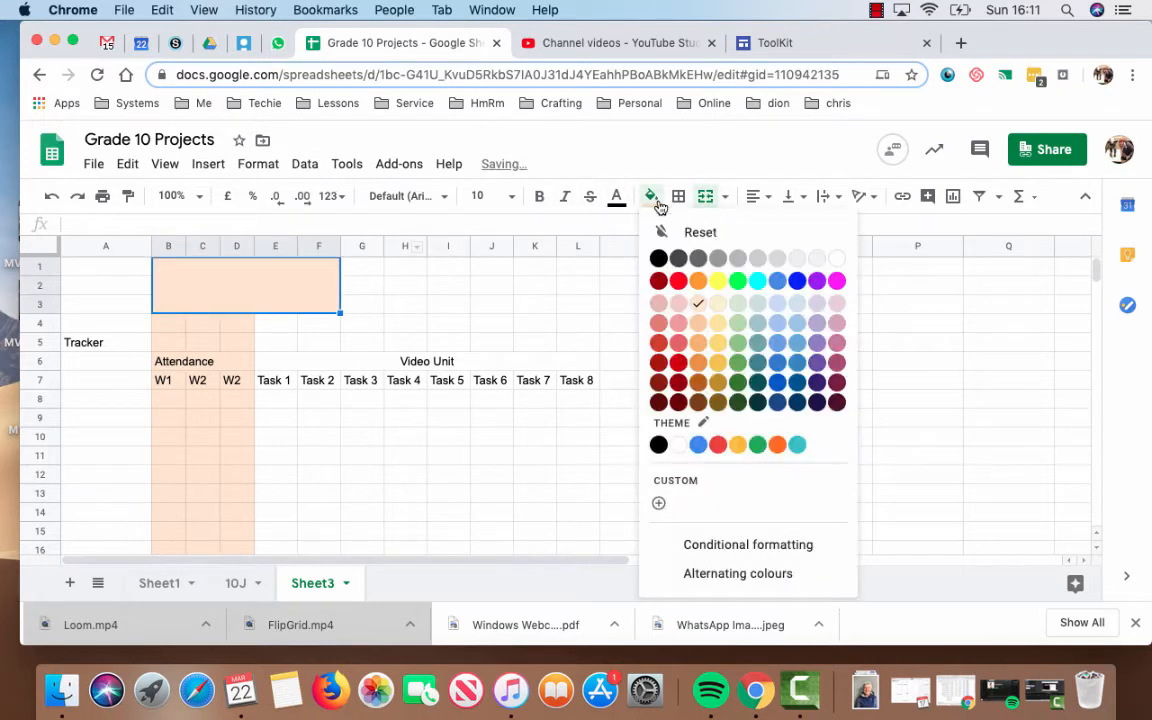
click(659, 262)
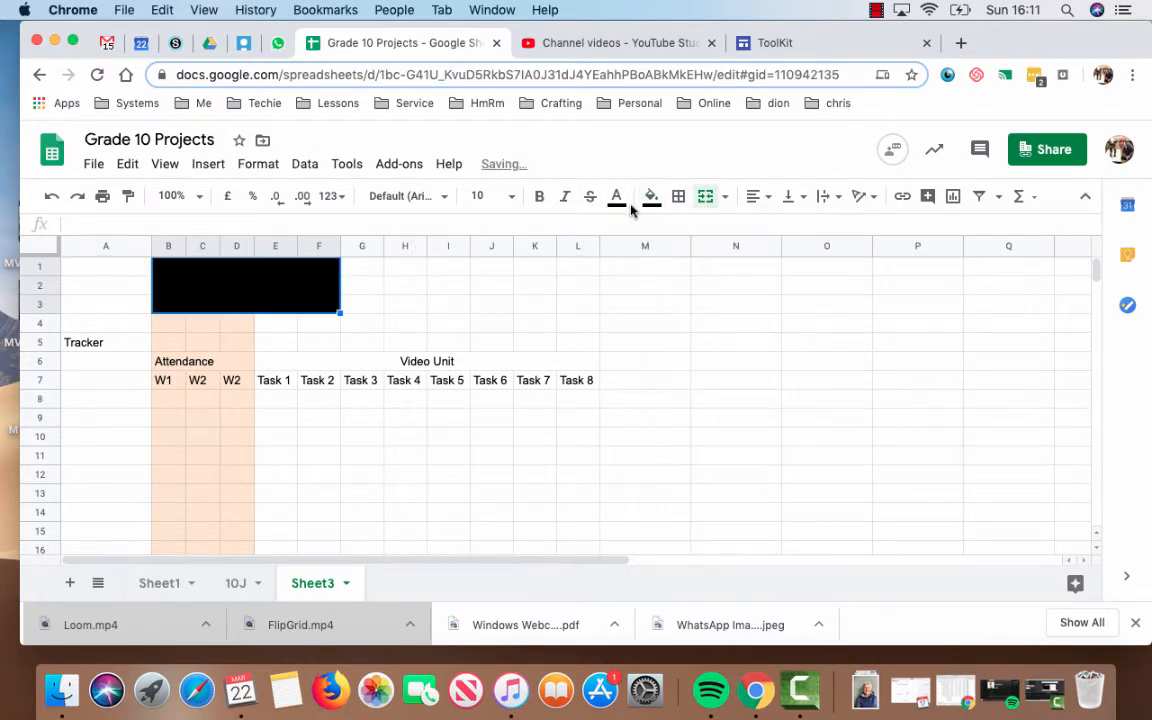
Step: Enter the grading key in white text in the black block, on three lines: 3 = Good, 2 = Ok, 1 = Working missing
click(617, 196)
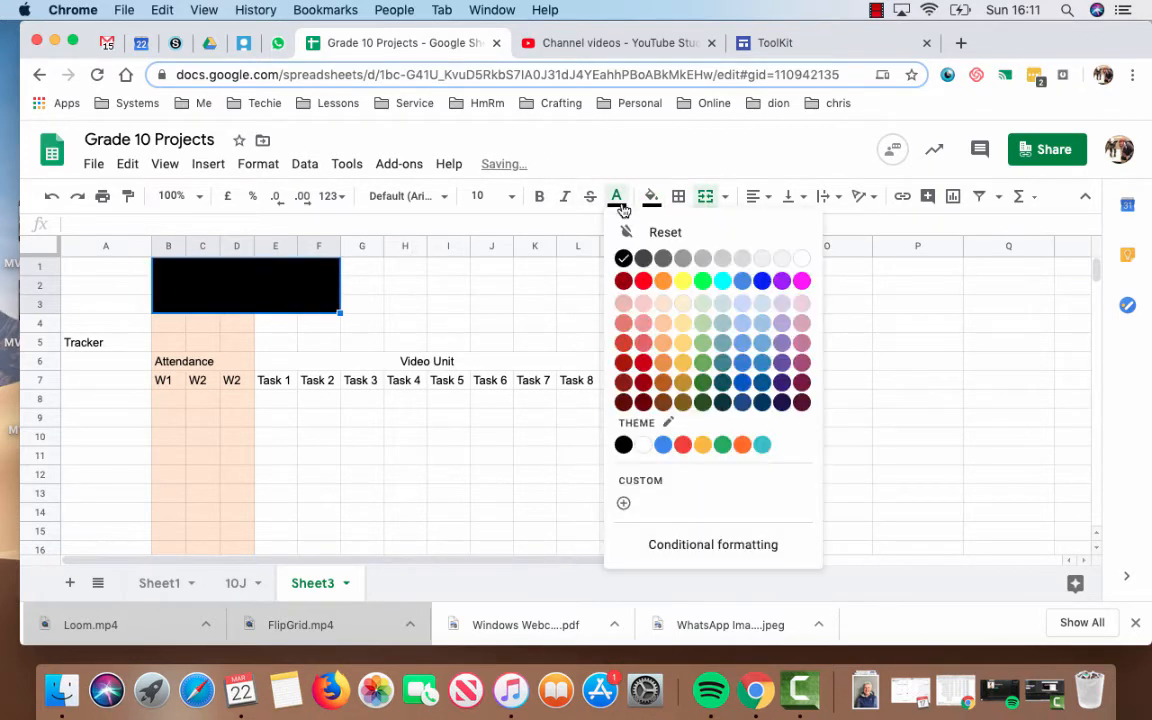
click(801, 260)
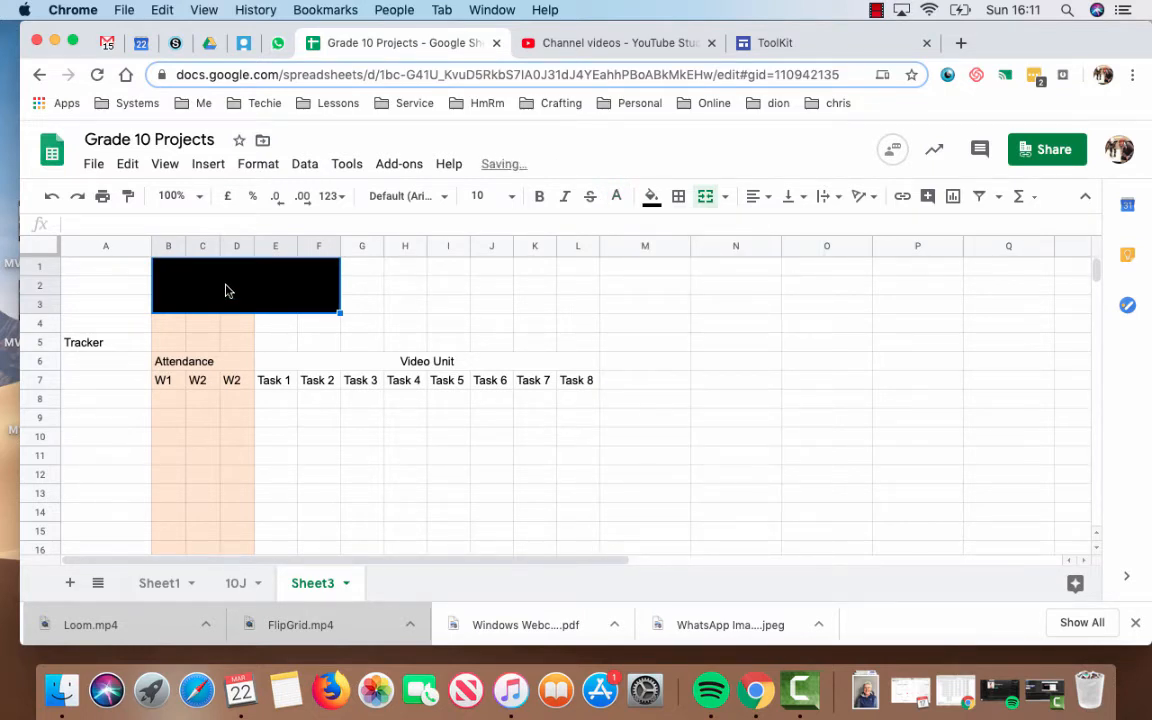
text(3)
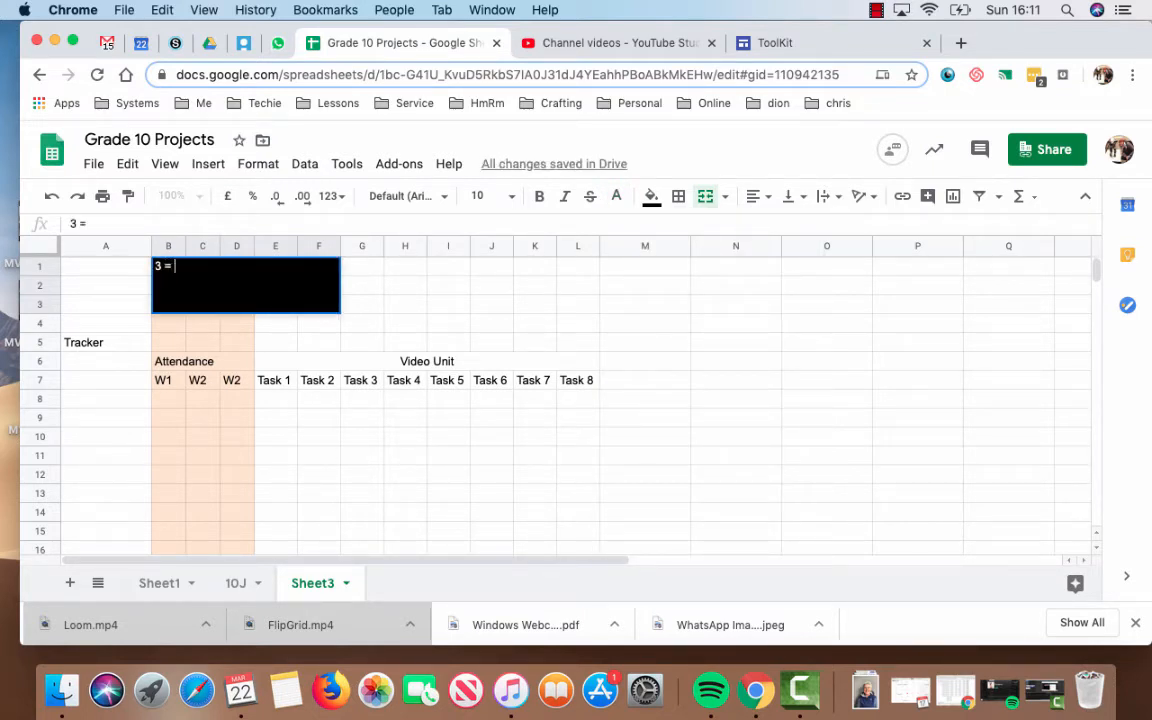
text( = Good)
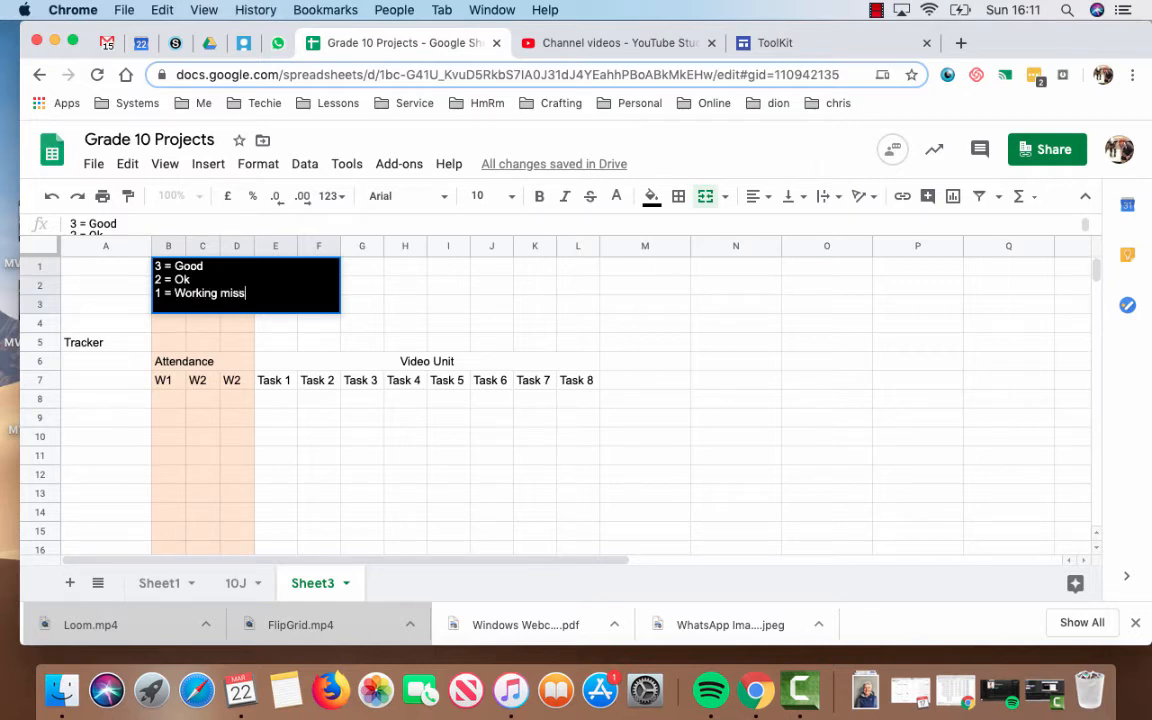
click(378, 462)
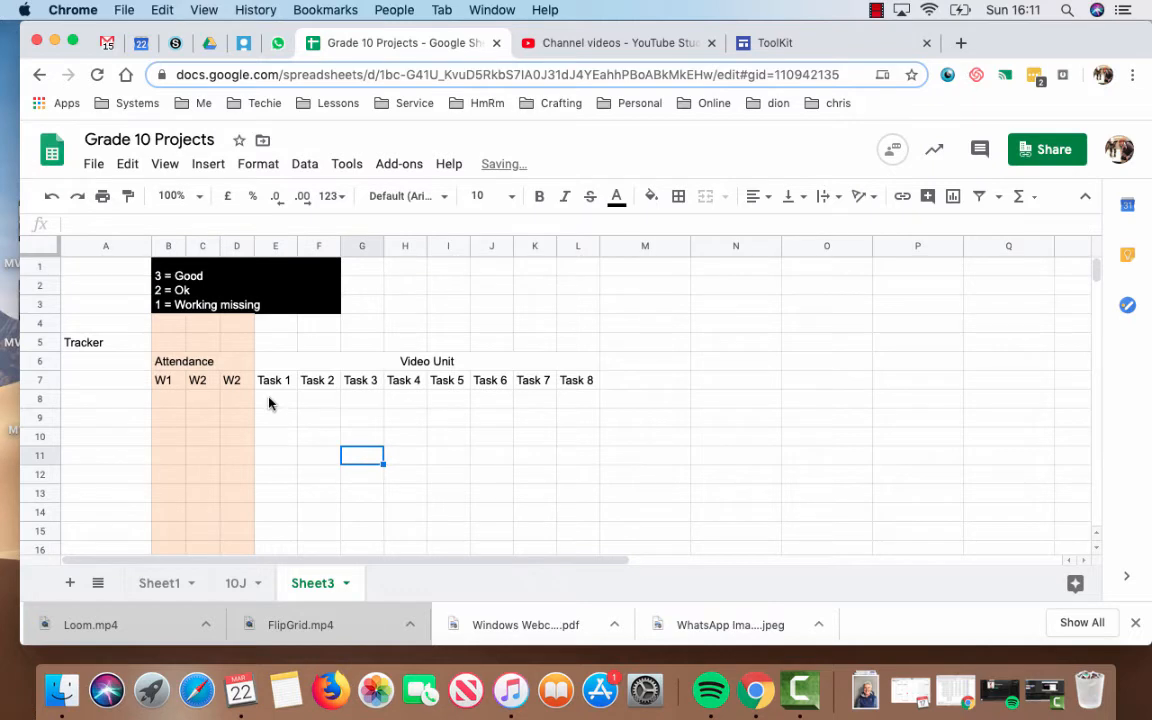
Step: Create a conditional formatting rule for E8:L40 that gives cells equal to 3 the default green style
drag(268, 403, 588, 533)
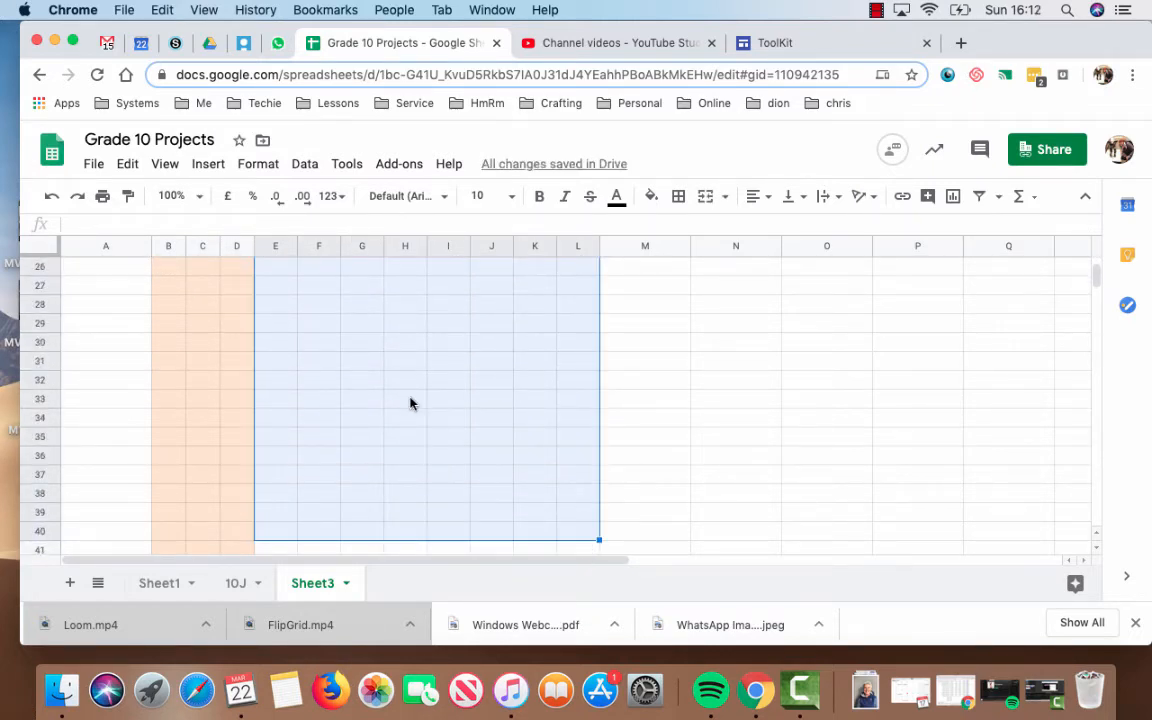
scroll(411, 401, up, 5)
click(259, 164)
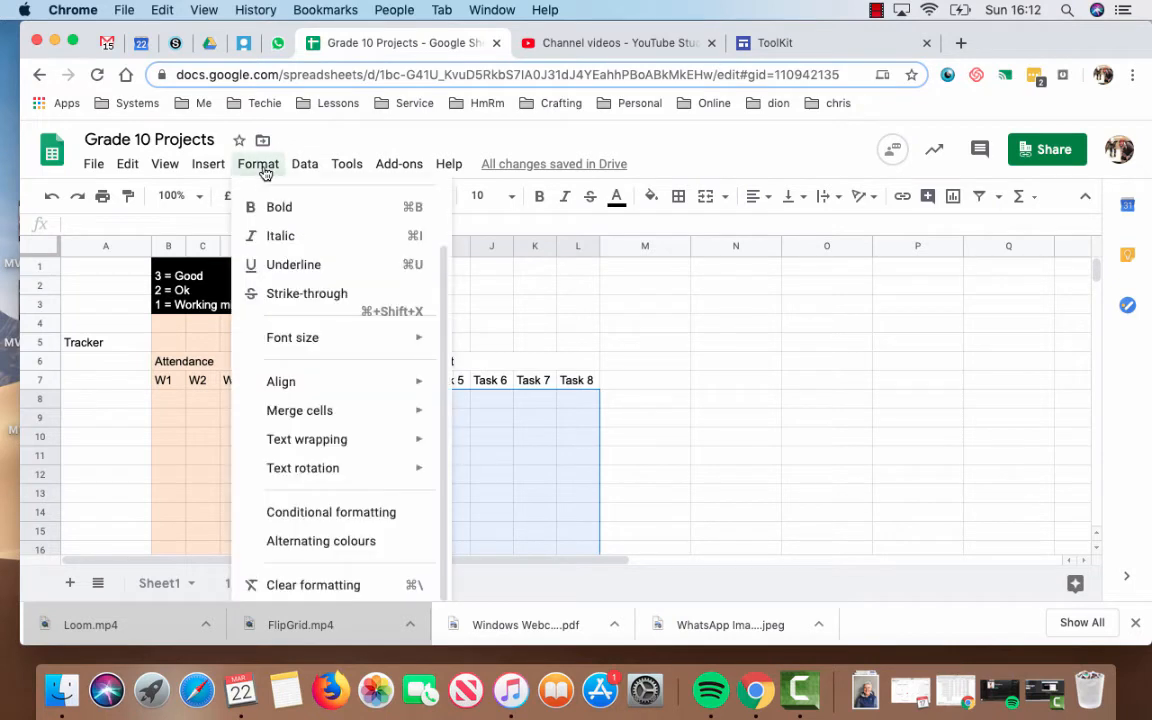
click(312, 512)
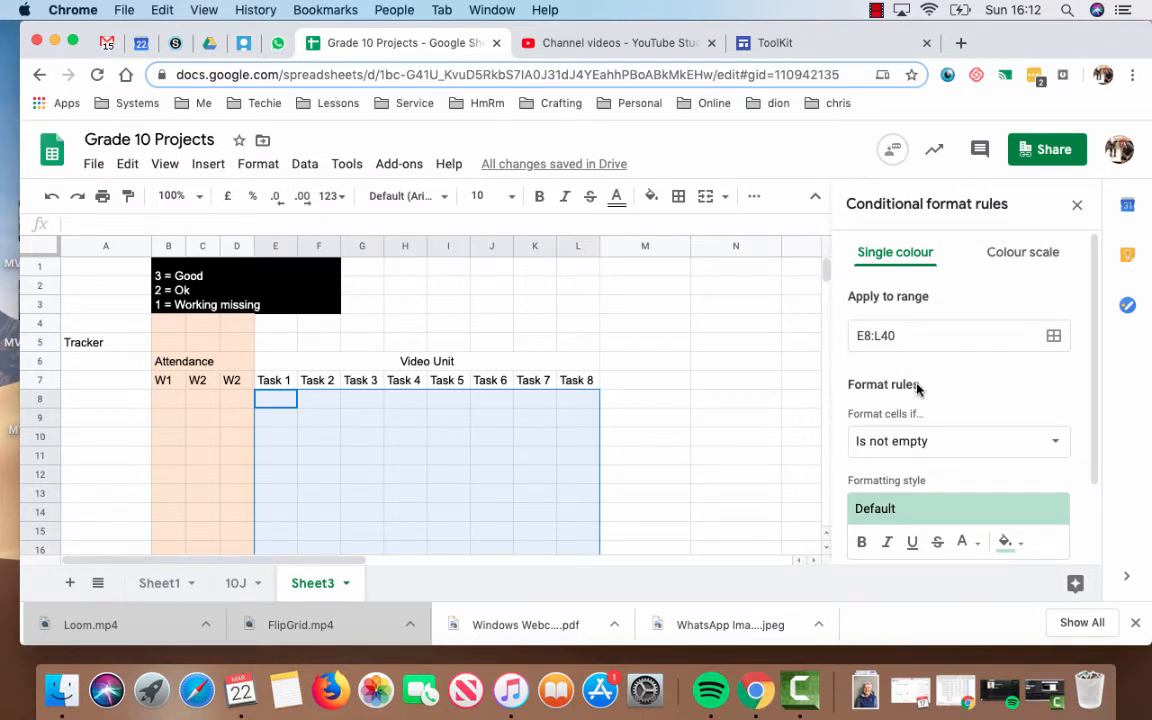
click(998, 441)
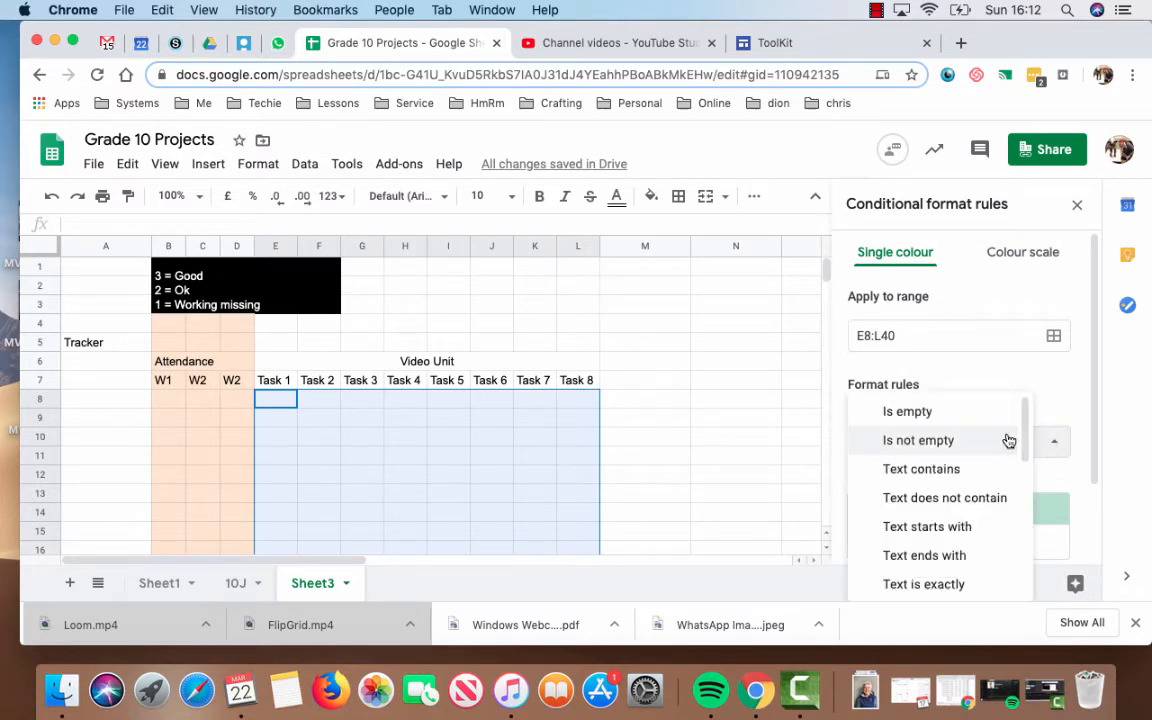
scroll(973, 461, down, 5)
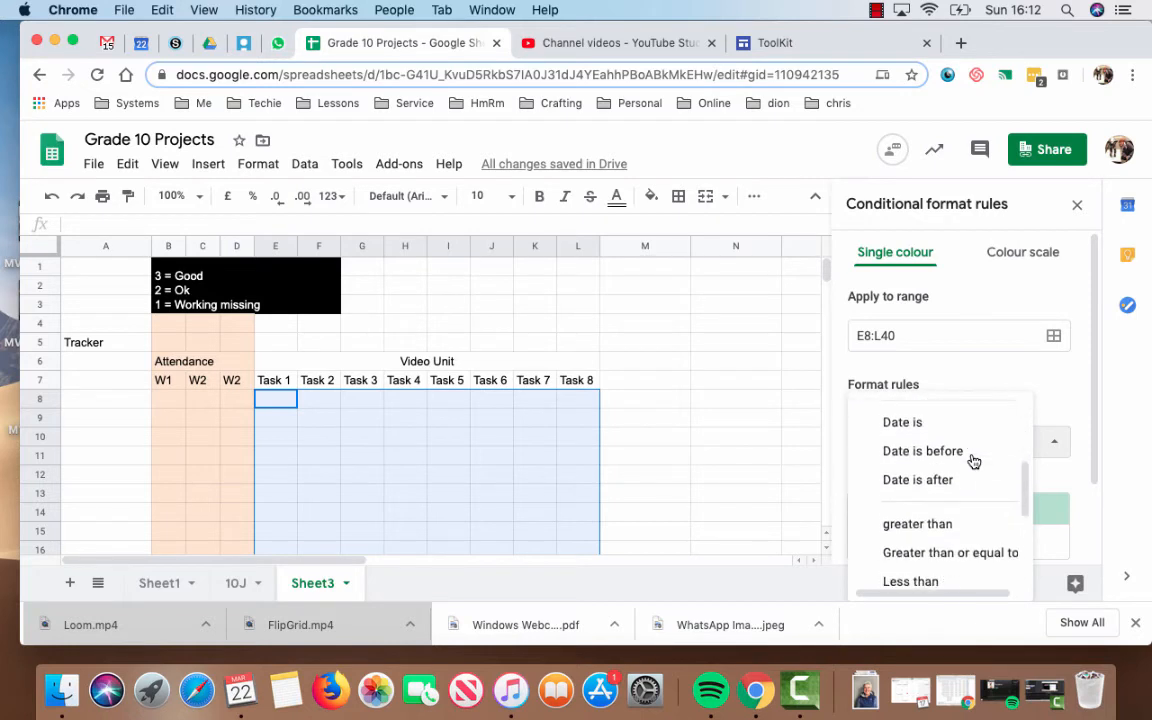
scroll(973, 461, down, 3)
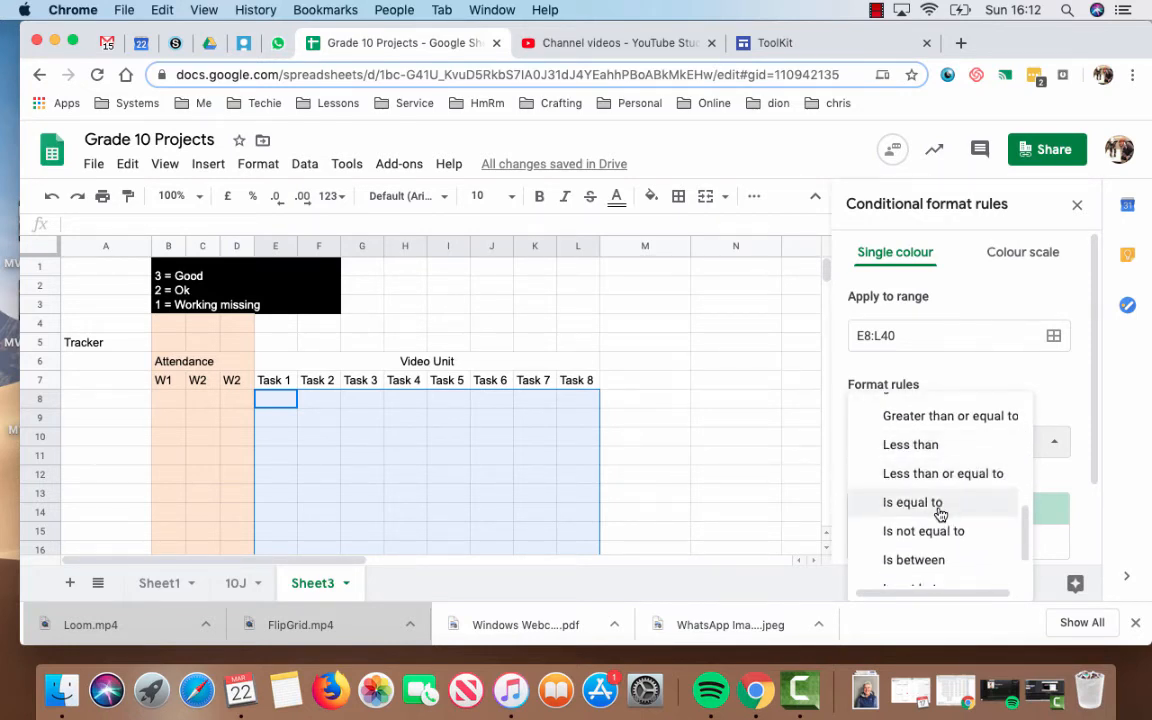
click(976, 504)
click(892, 481)
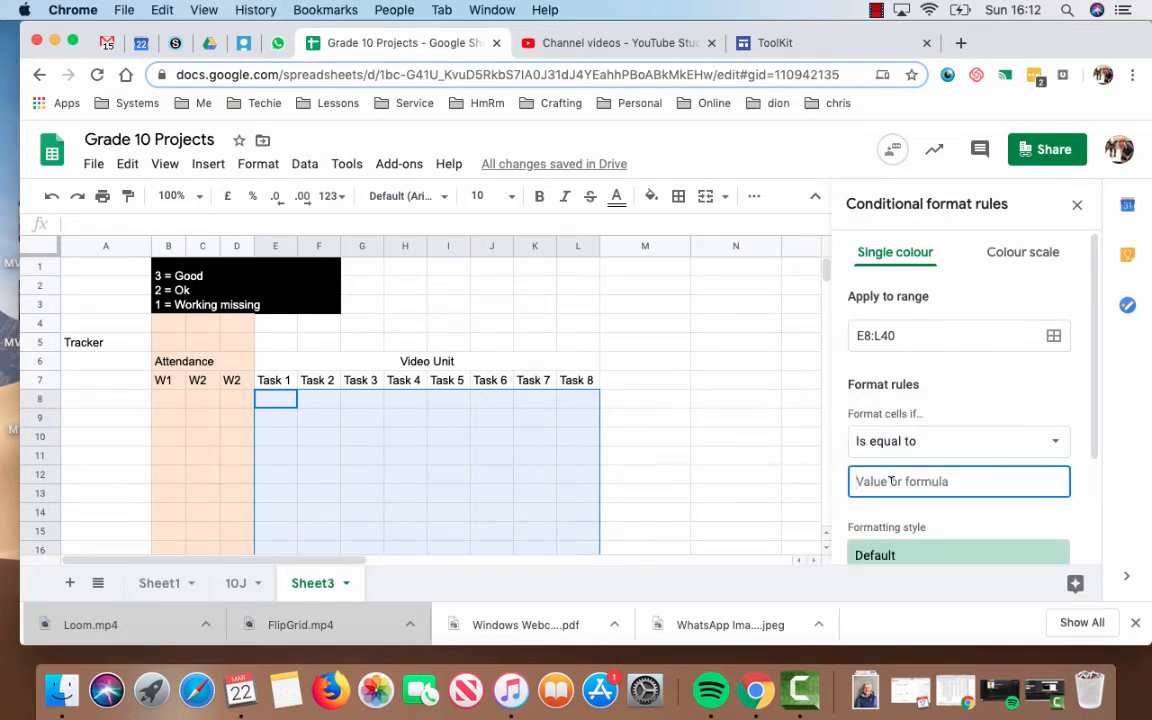
text(3)
scroll(951, 512, down, 3)
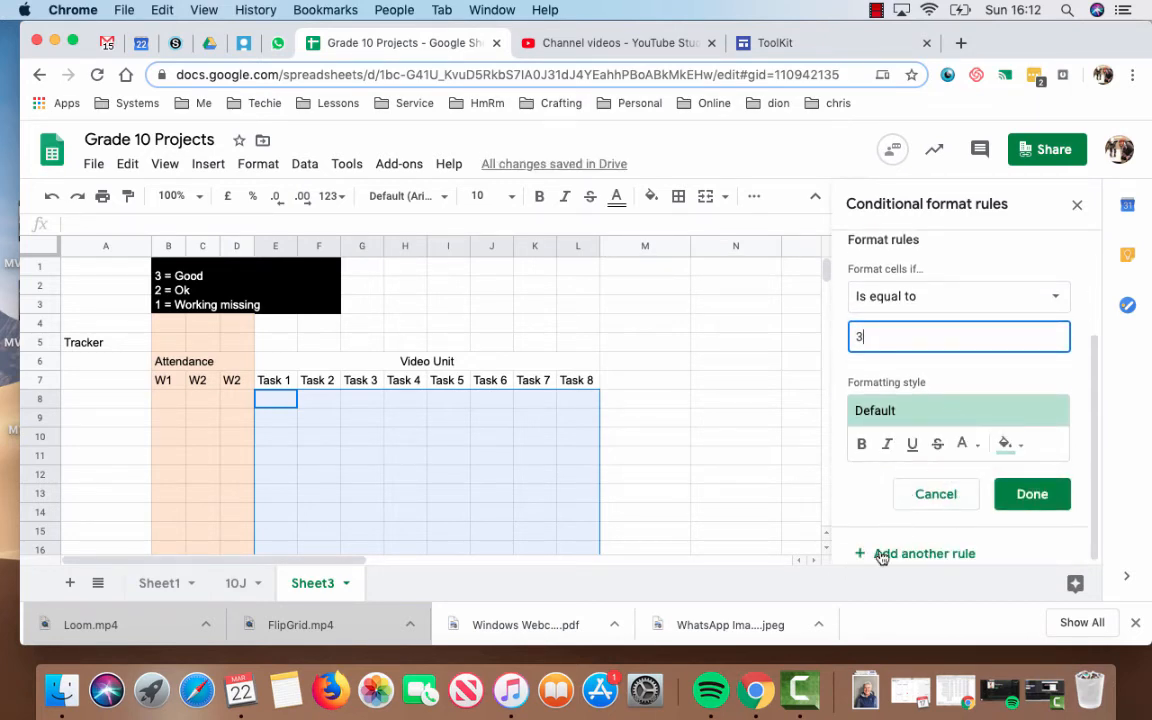
Step: Add another rule for E8:L40 that fills cells equal to 2 with yellow-orange
scroll(895, 500, up, 3)
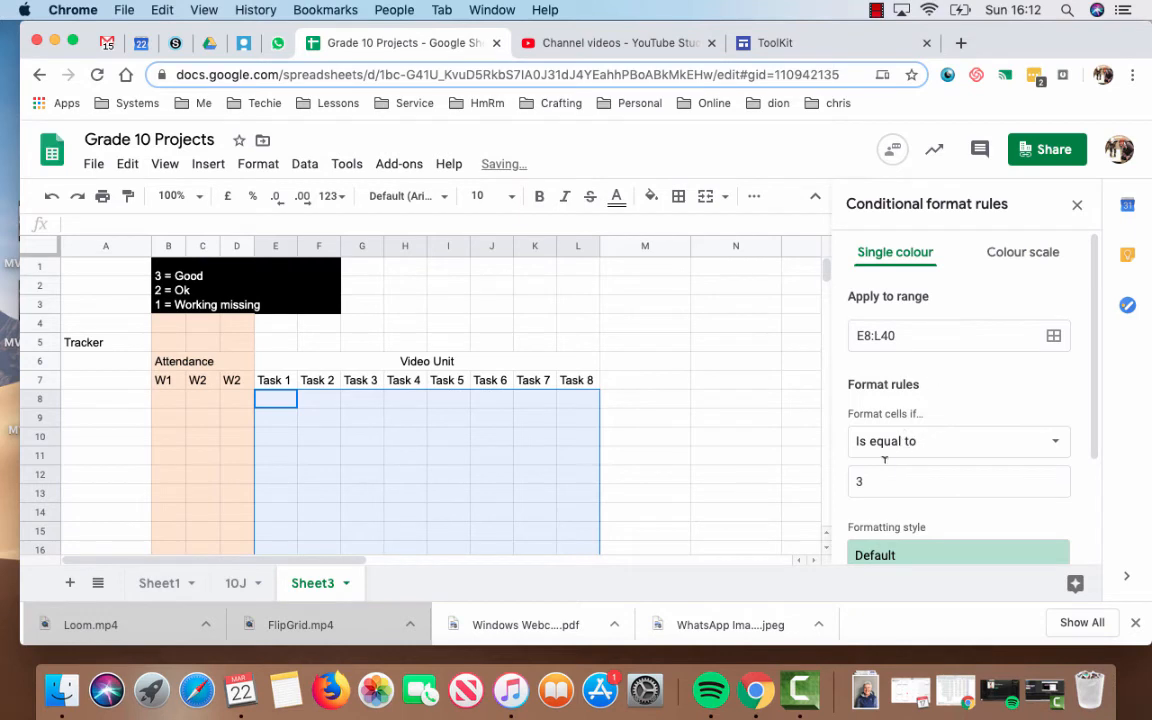
scroll(887, 478, down, 3)
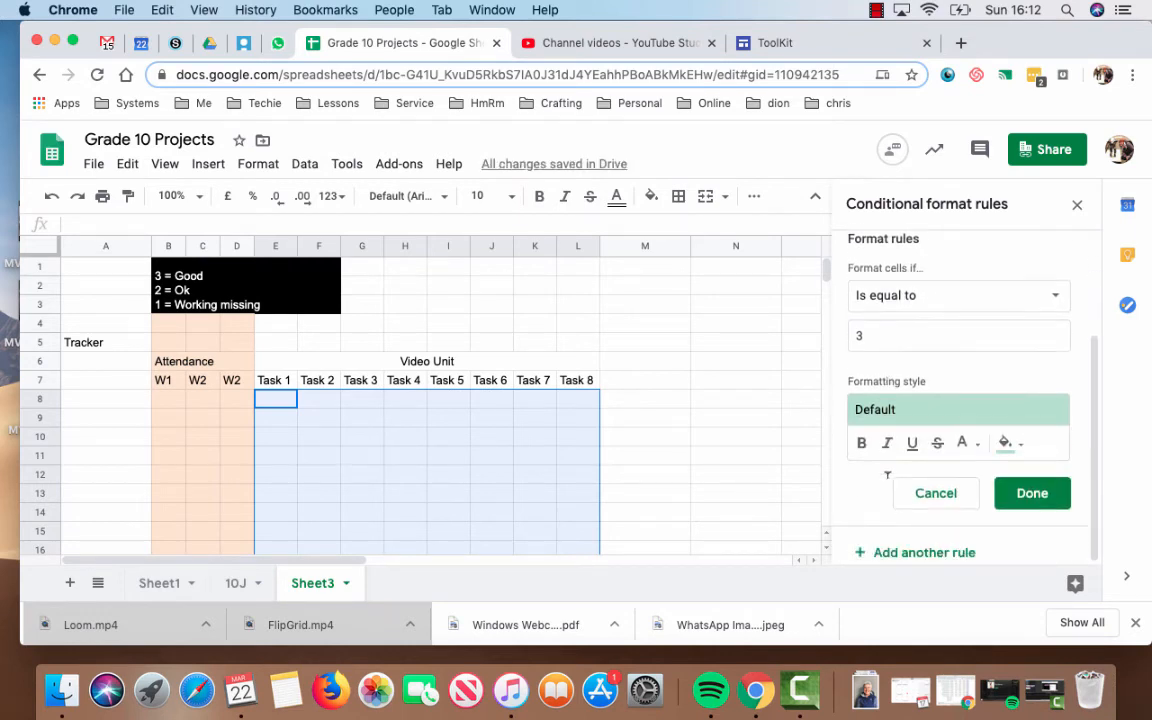
scroll(887, 481, up, 3)
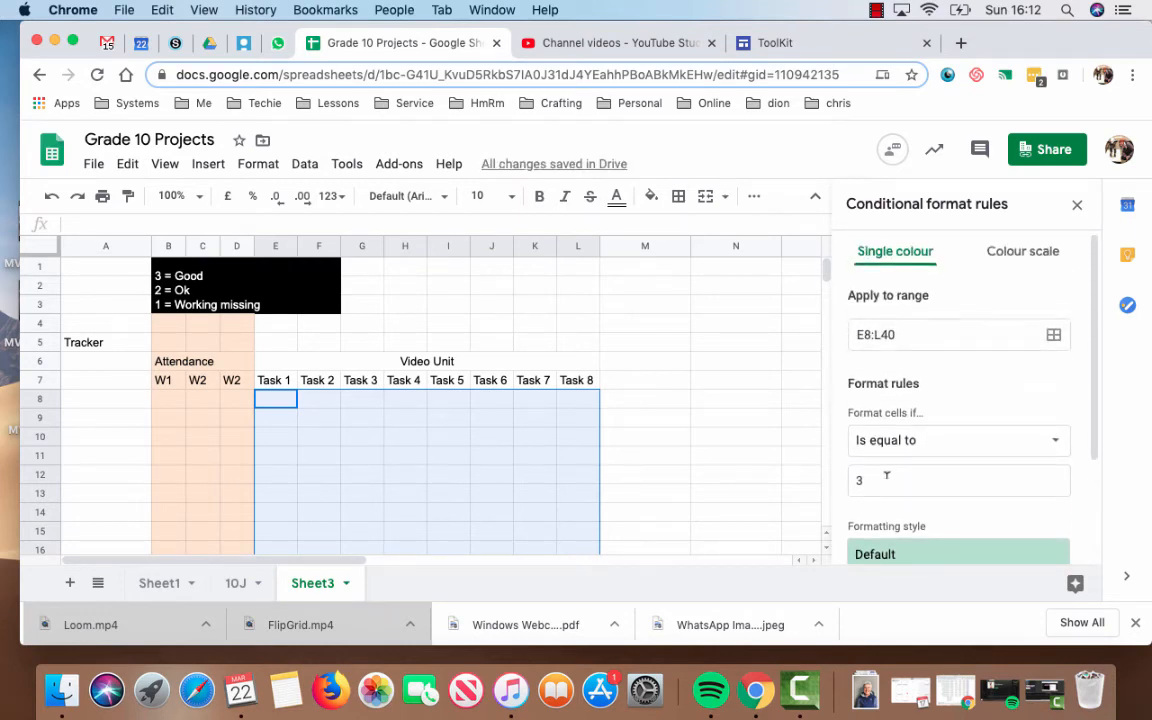
click(886, 478)
key(BackSpace)
text(2)
scroll(886, 485, down, 3)
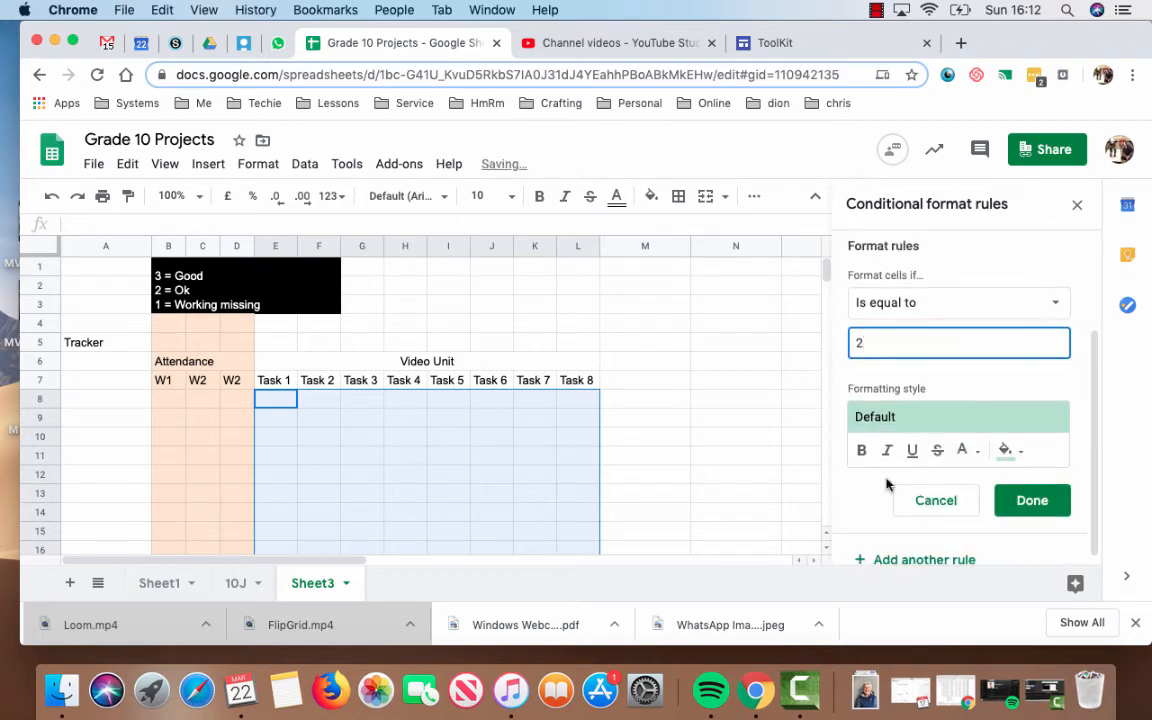
click(1020, 455)
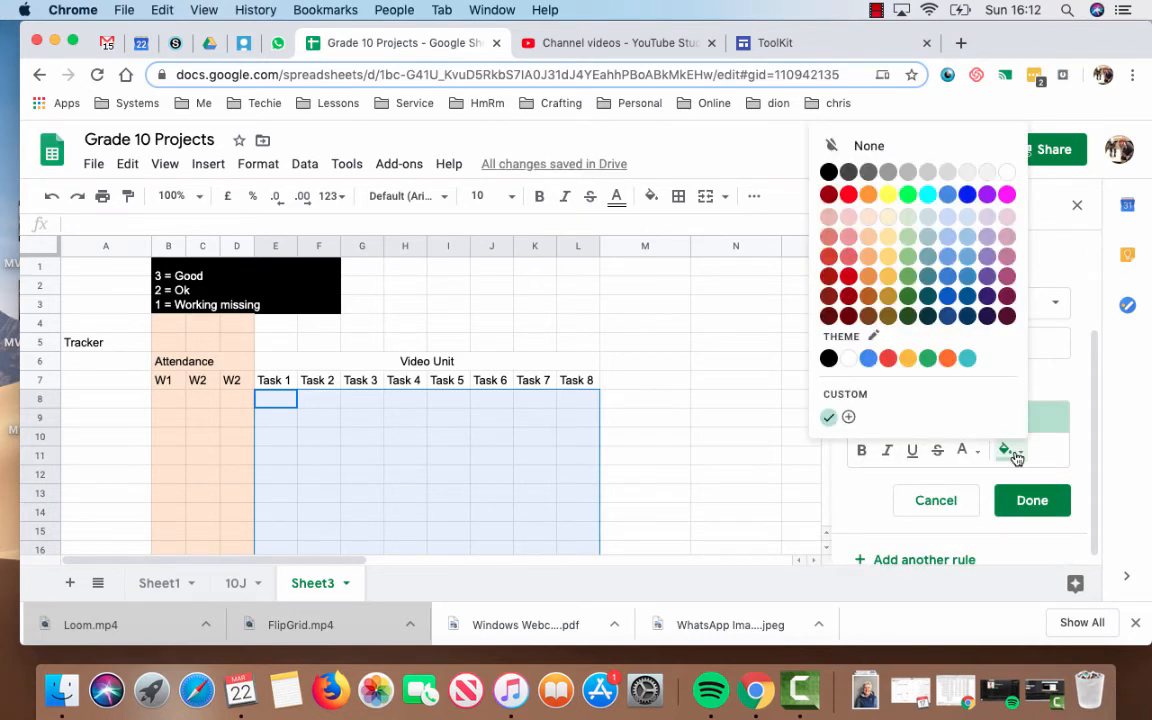
click(905, 354)
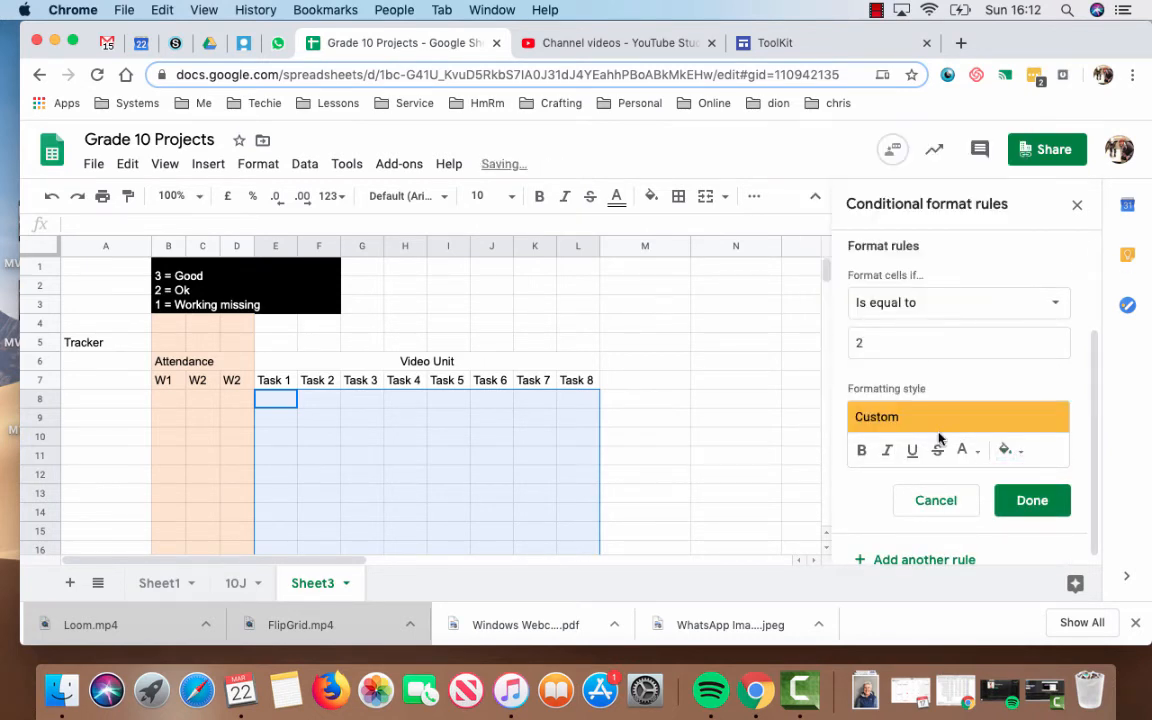
Step: Add a third rule for E8:L40 that fills cells equal to 1 with red, and finish the rules
click(914, 556)
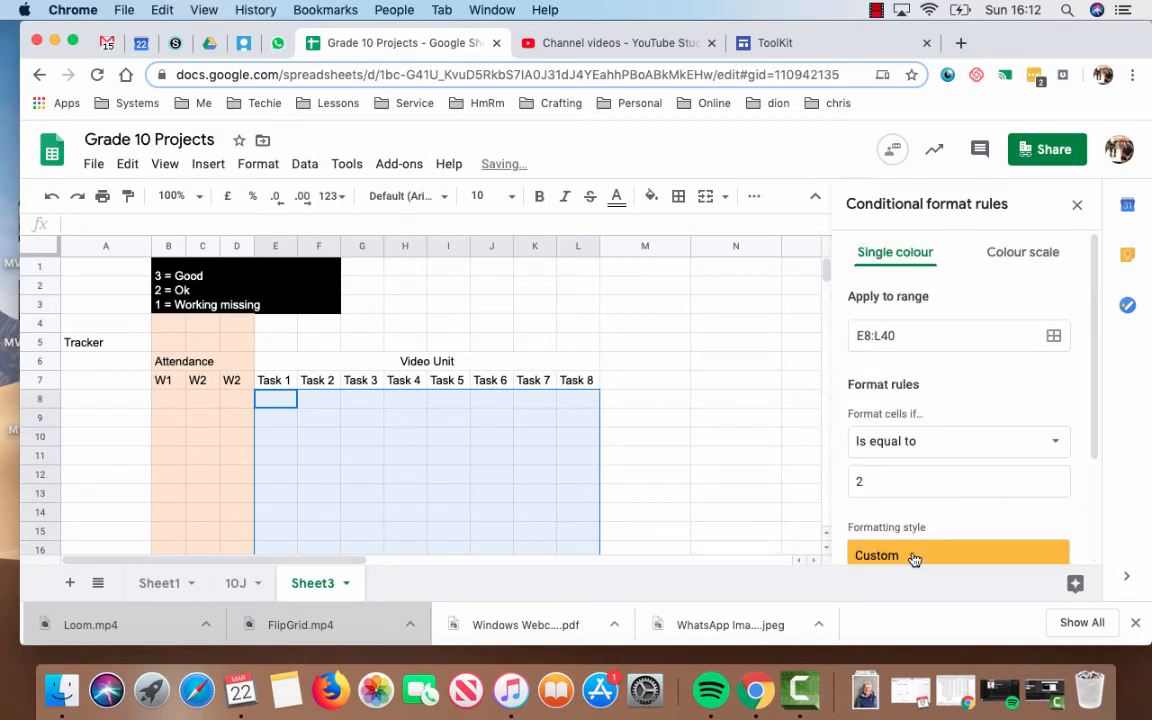
click(884, 480)
key(BackSpace)
text(1)
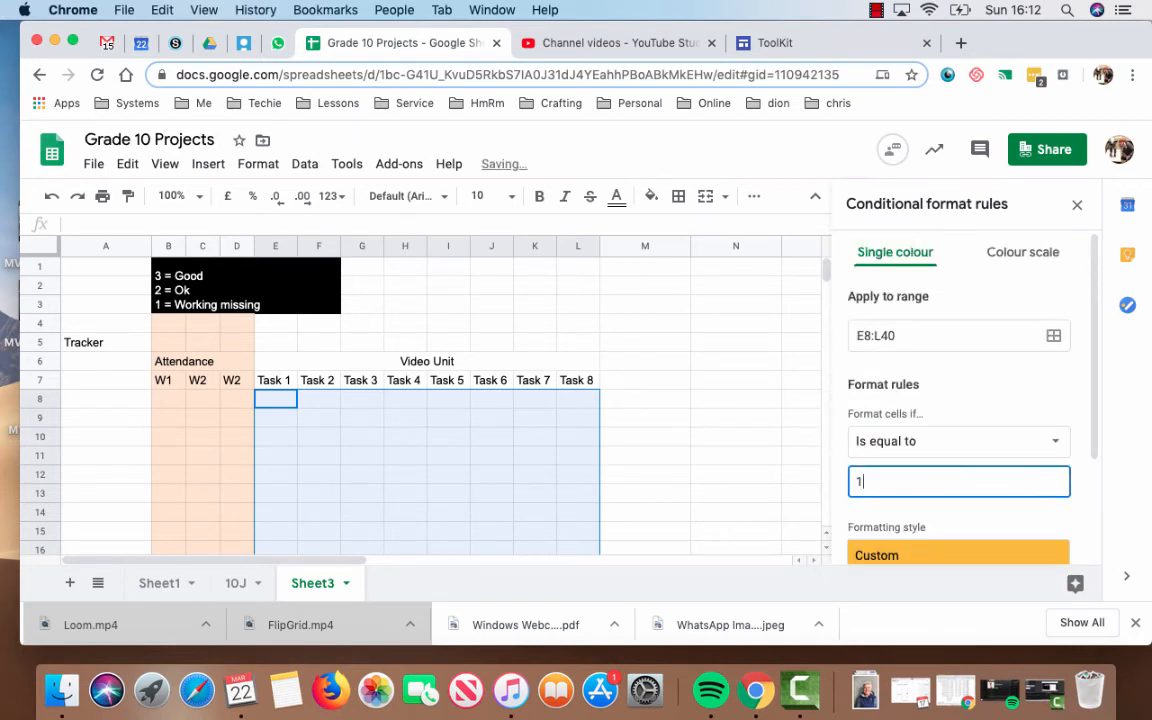
scroll(950, 430, down, 3)
click(1024, 458)
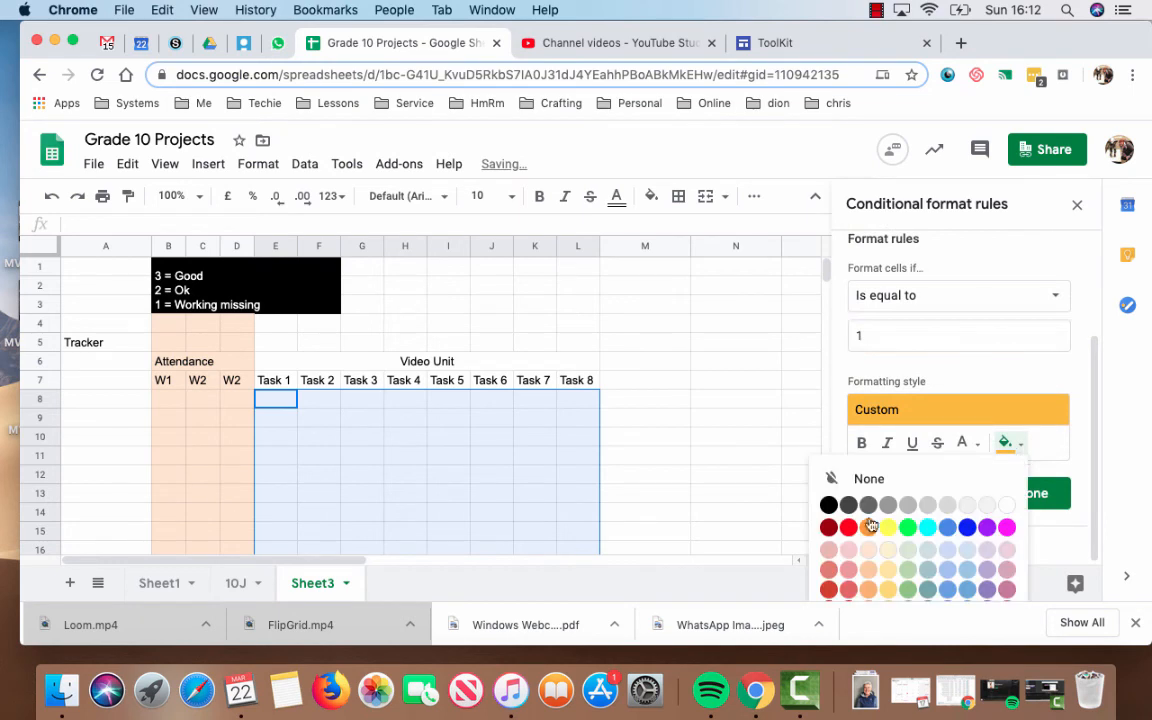
click(851, 525)
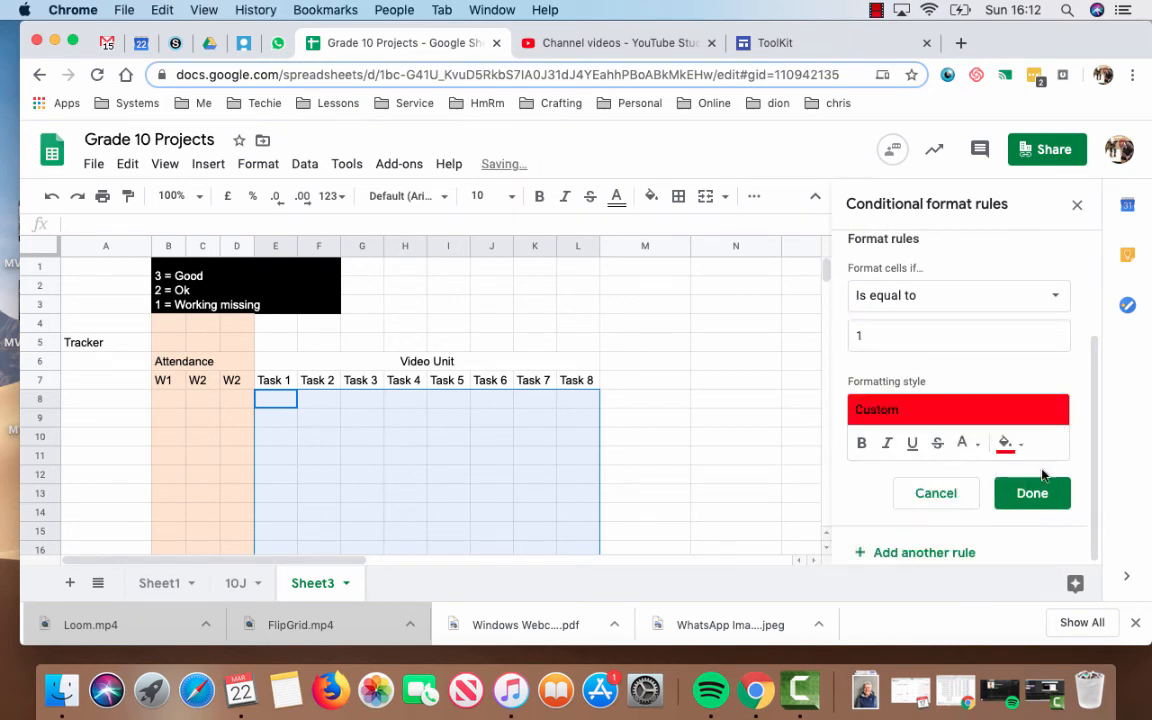
click(1033, 494)
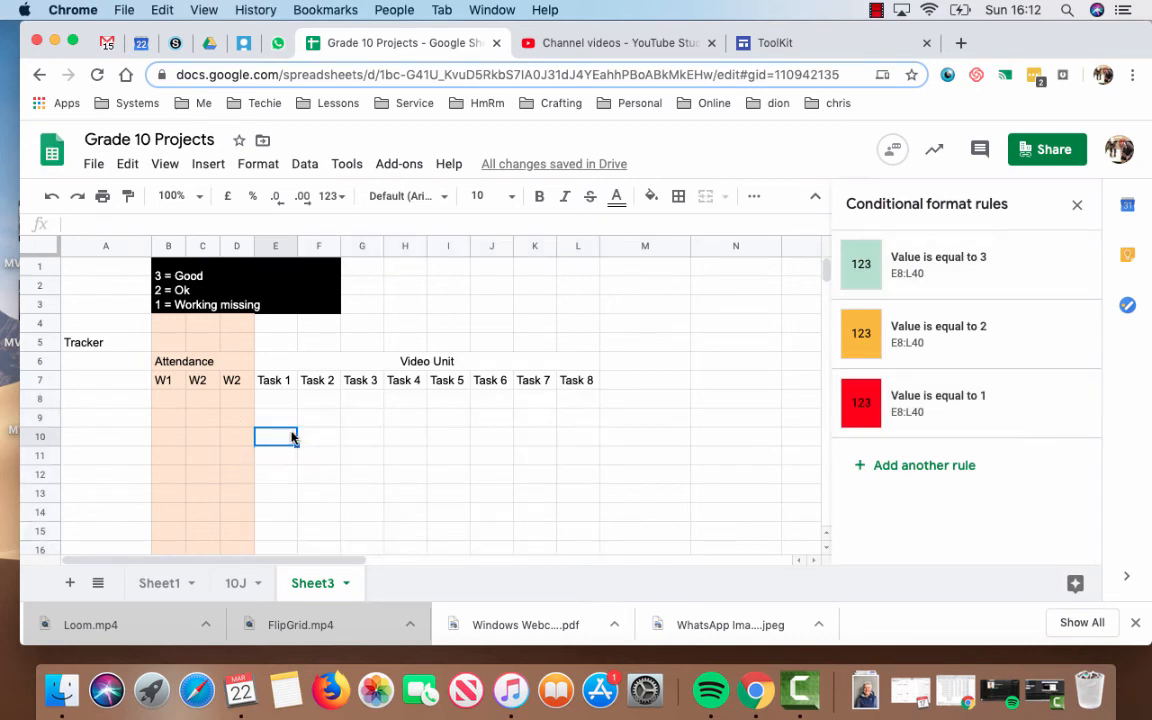
Step: Enter the sample scores 1, 2 and 3 down the Task 1 column in E8:E10 to test the colour rules
text(1)
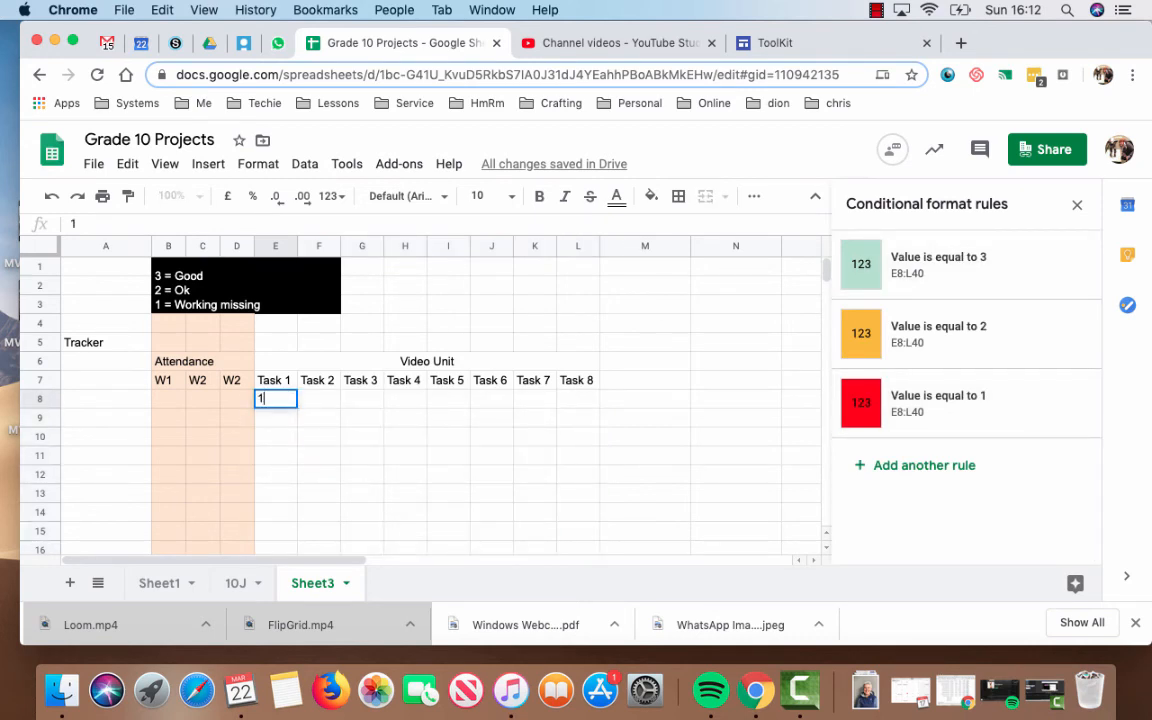
key(Return)
text(2)
key(Return)
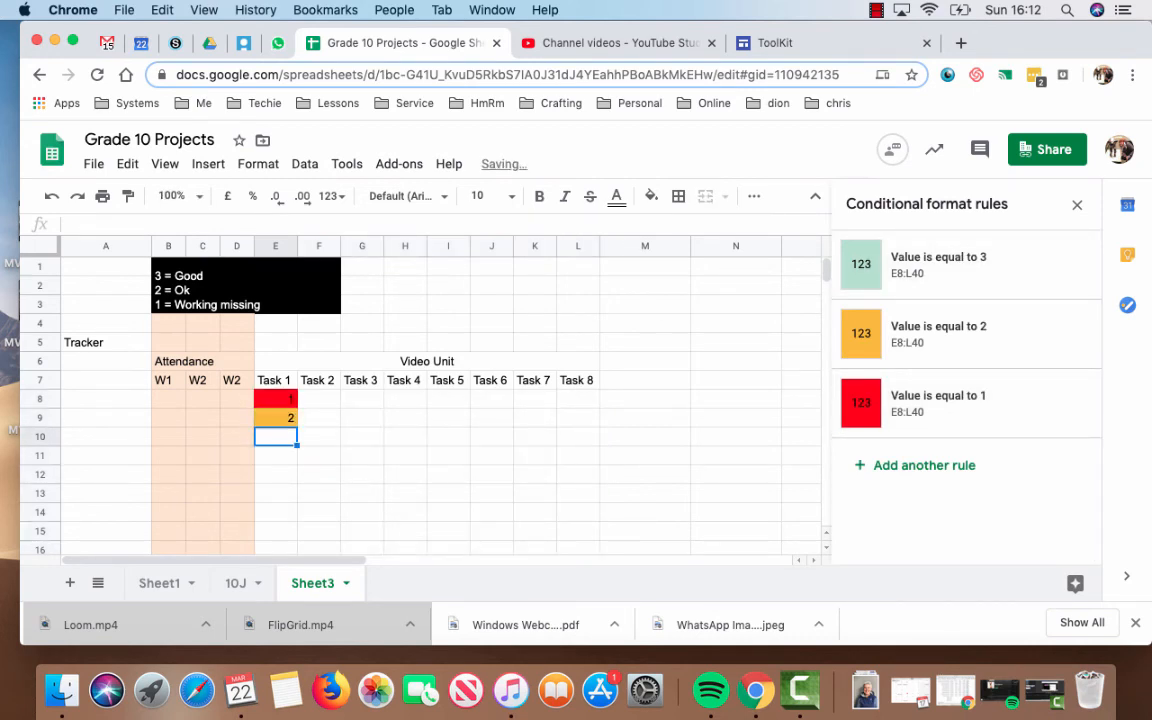
text(3)
key(Return)
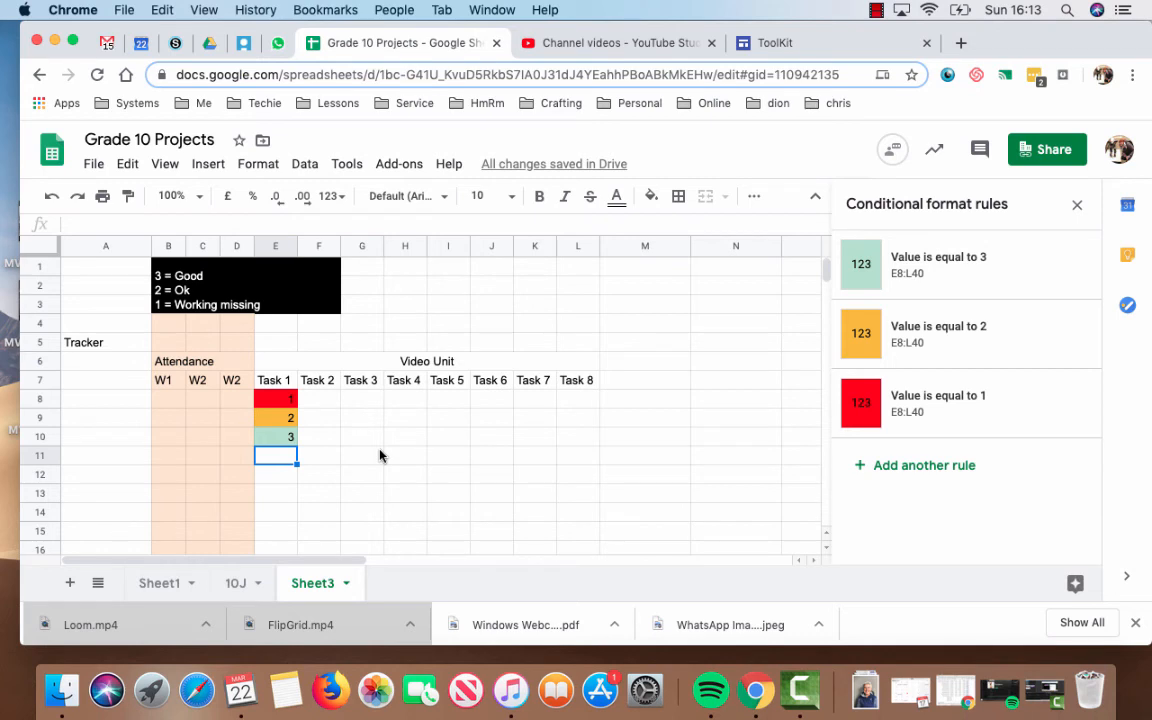
click(275, 399)
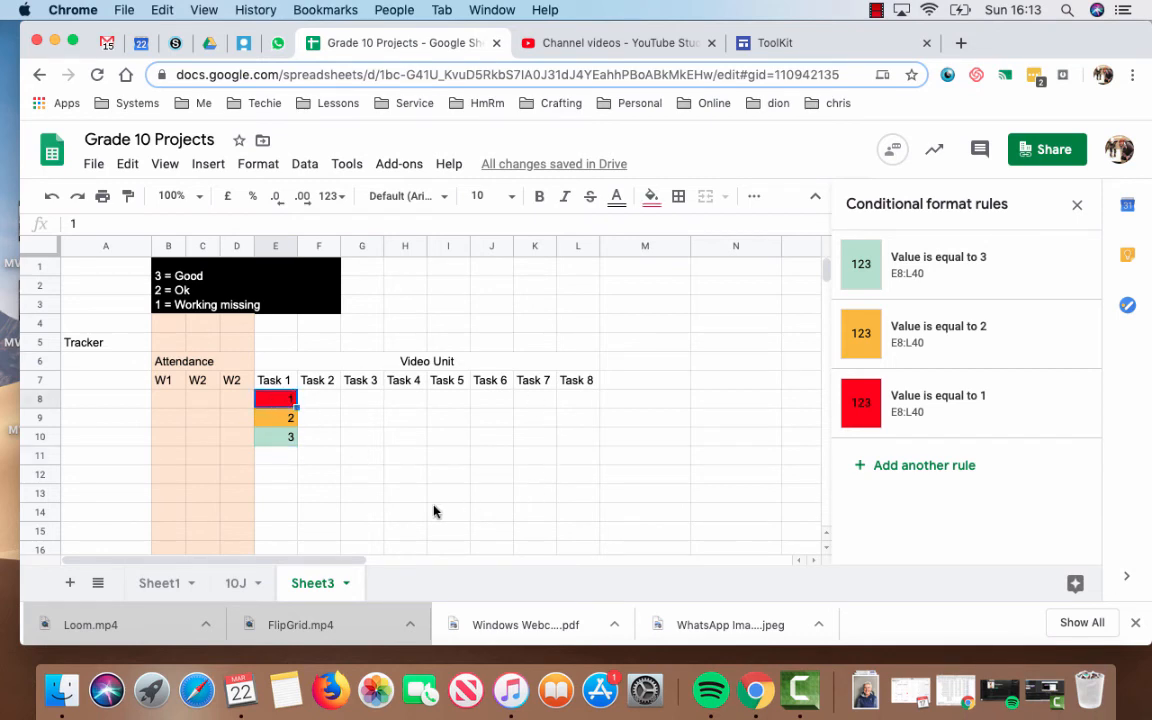
click(190, 361)
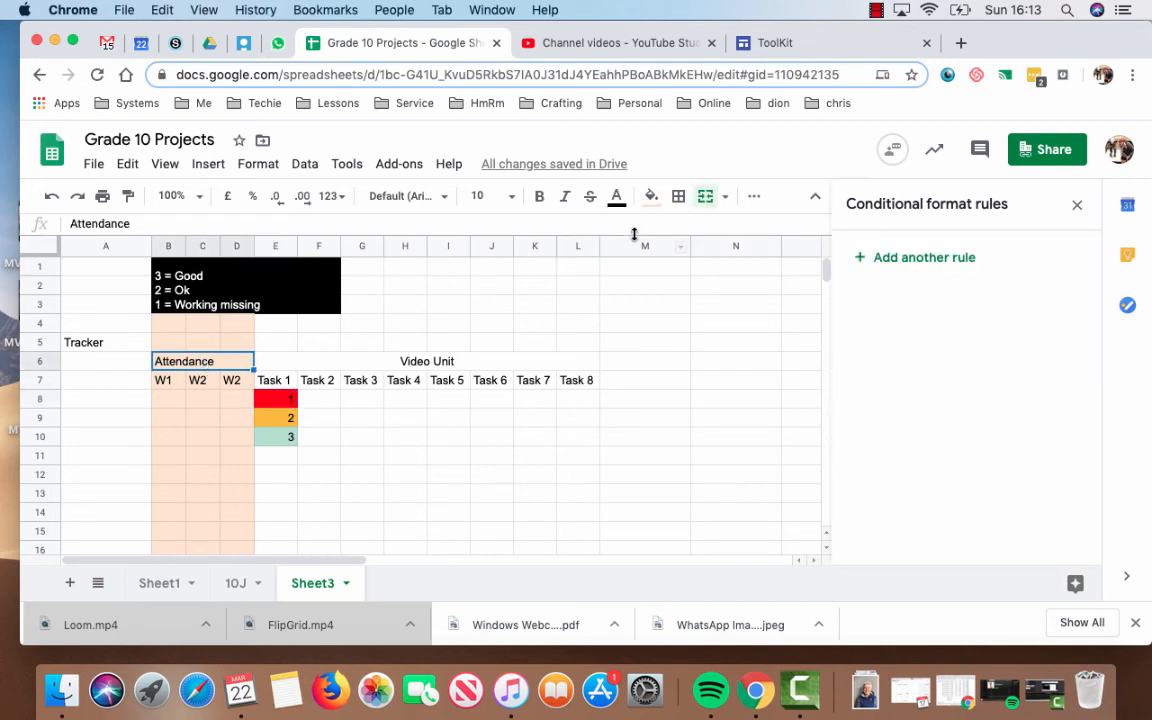
click(723, 198)
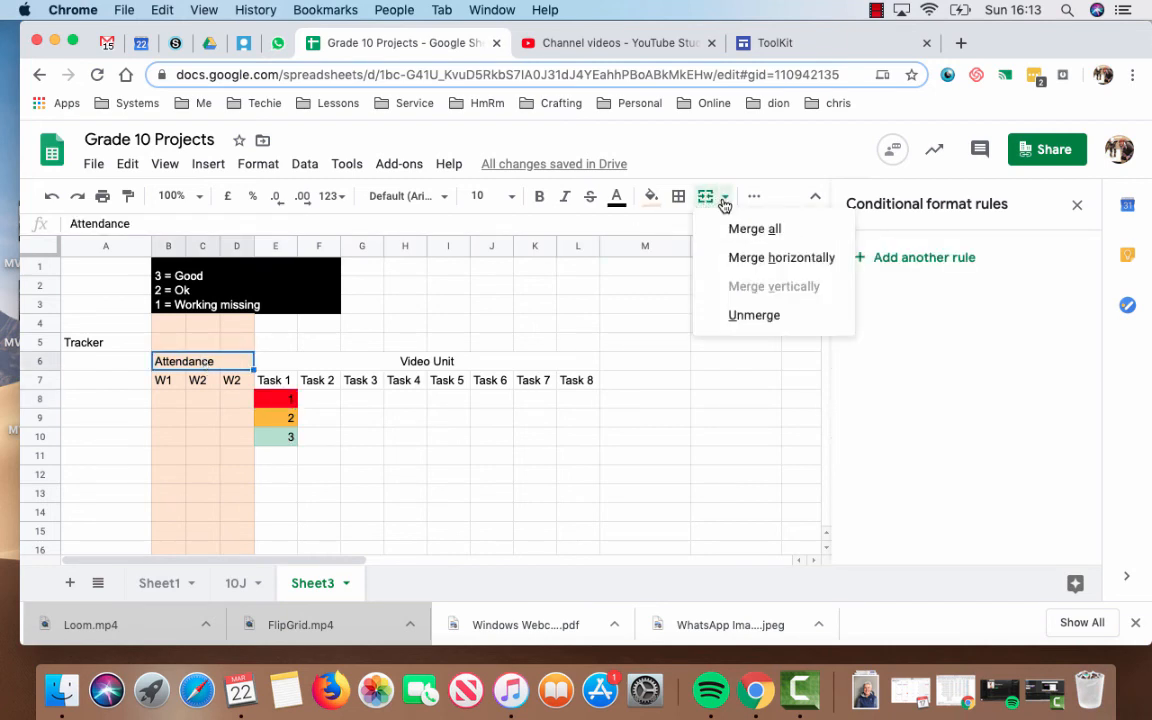
click(705, 200)
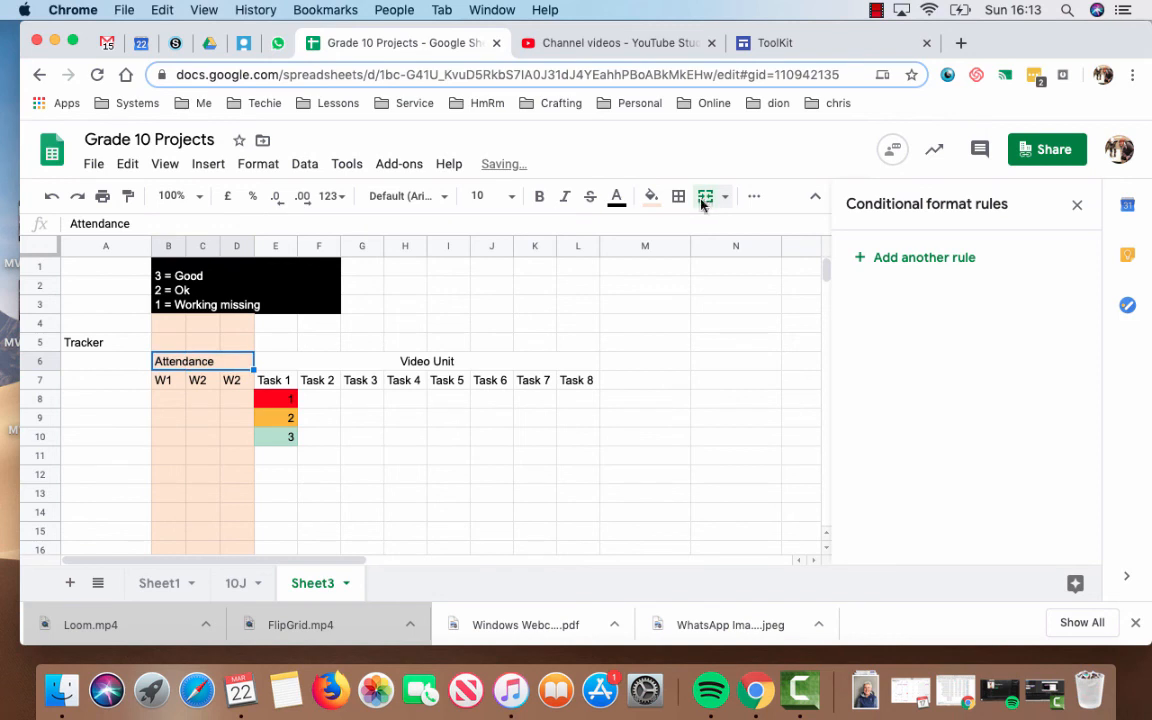
click(405, 474)
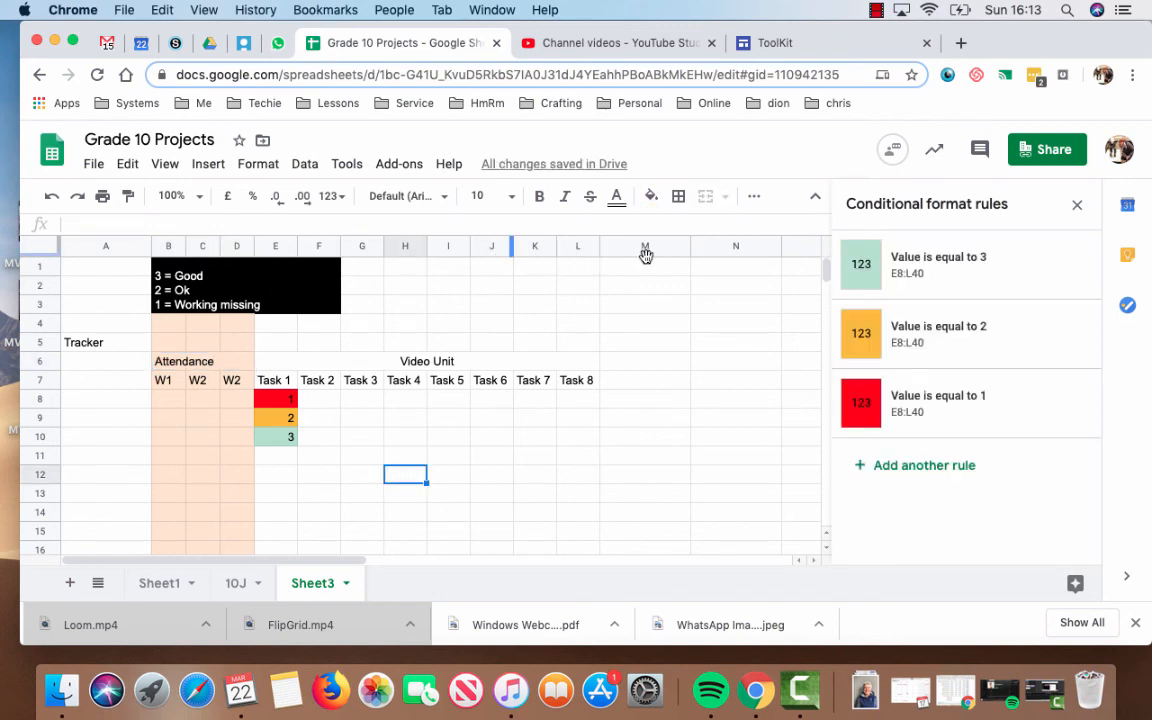
Step: Narrow the empty columns M and N together to about the width of the attendance columns
click(722, 256)
click(739, 247)
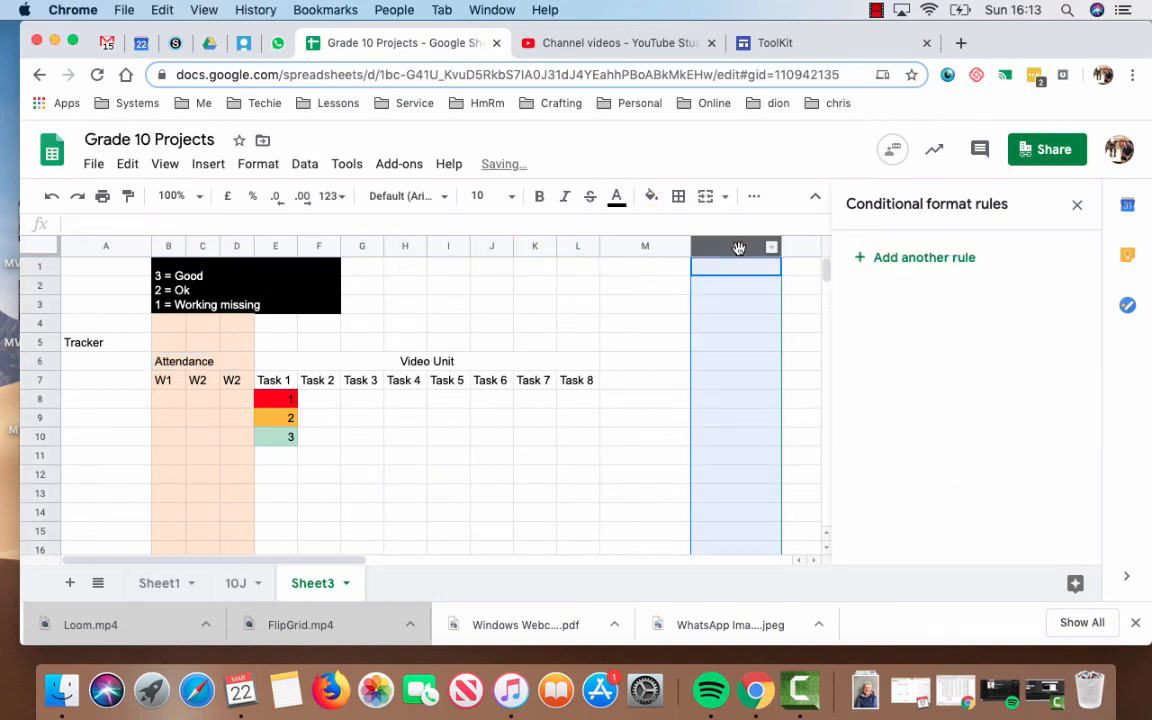
click(652, 248)
click(735, 418)
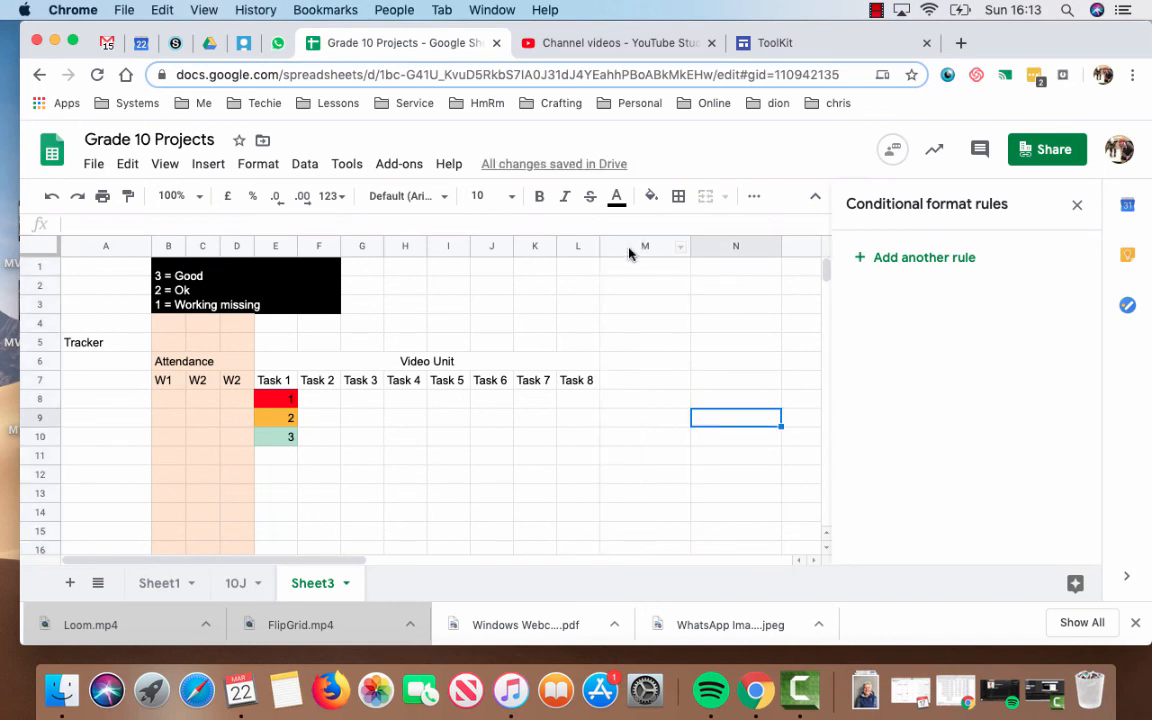
mouse_move(632, 251)
mouse_down()
mouse_move(712, 248)
mouse_move(632, 250)
mouse_up()
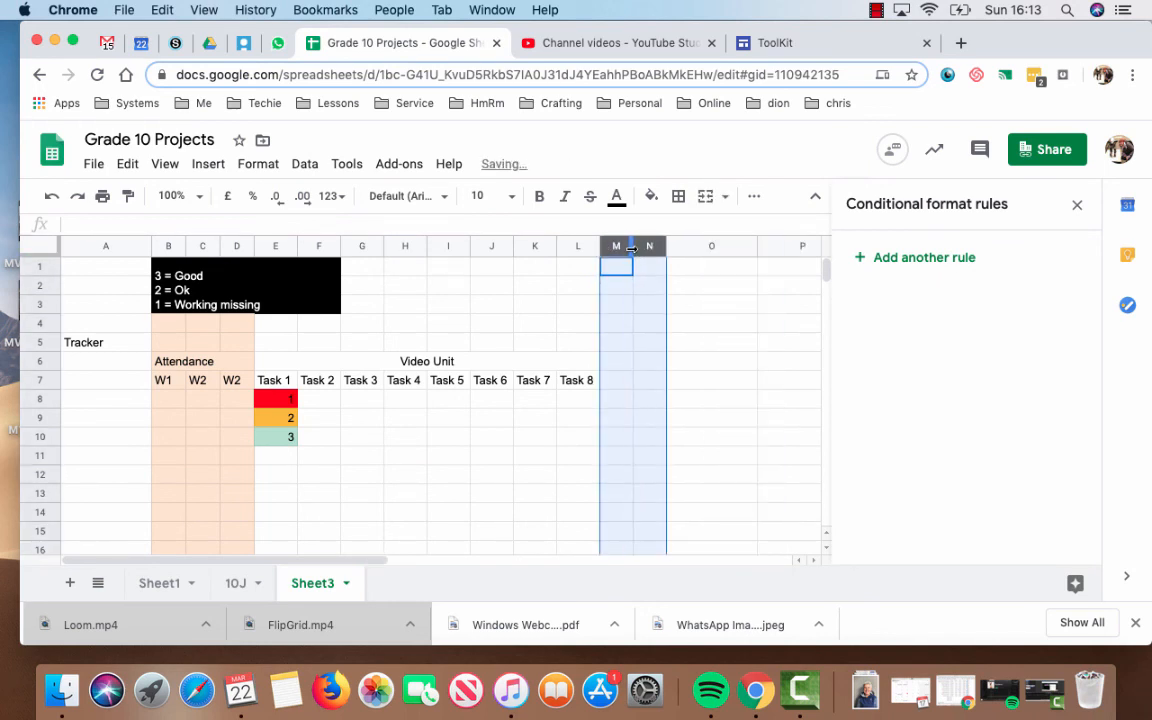
click(539, 418)
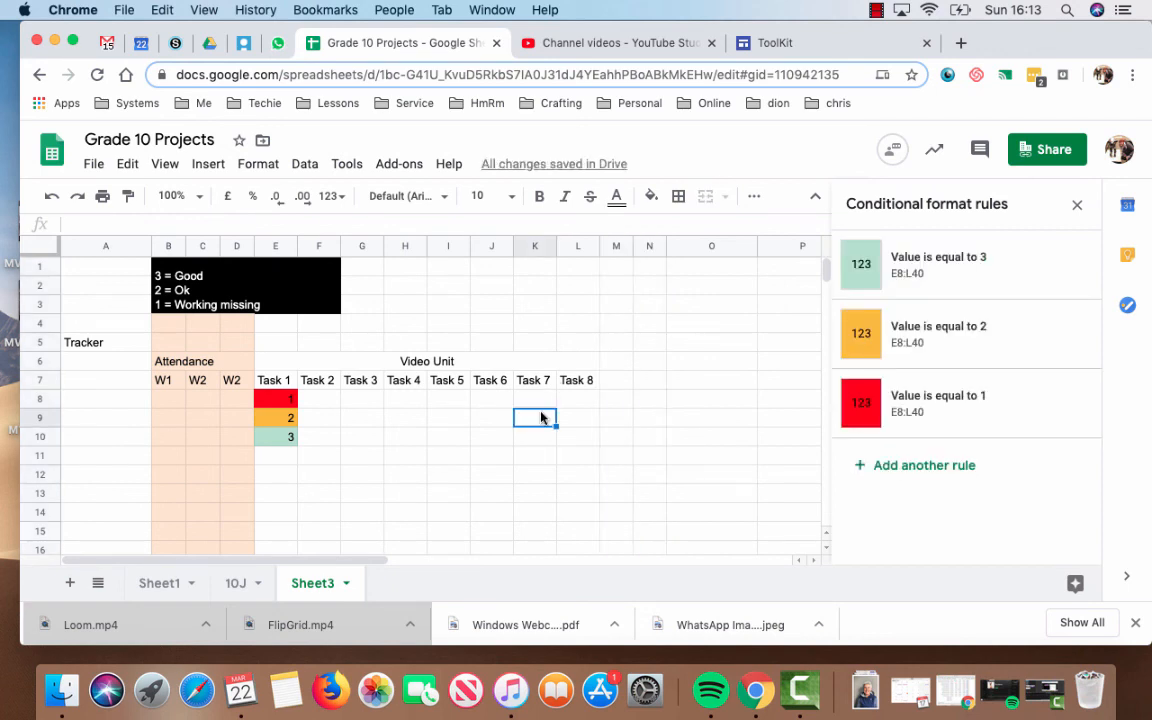
scroll(541, 418, down, 4)
scroll(541, 418, up, 4)
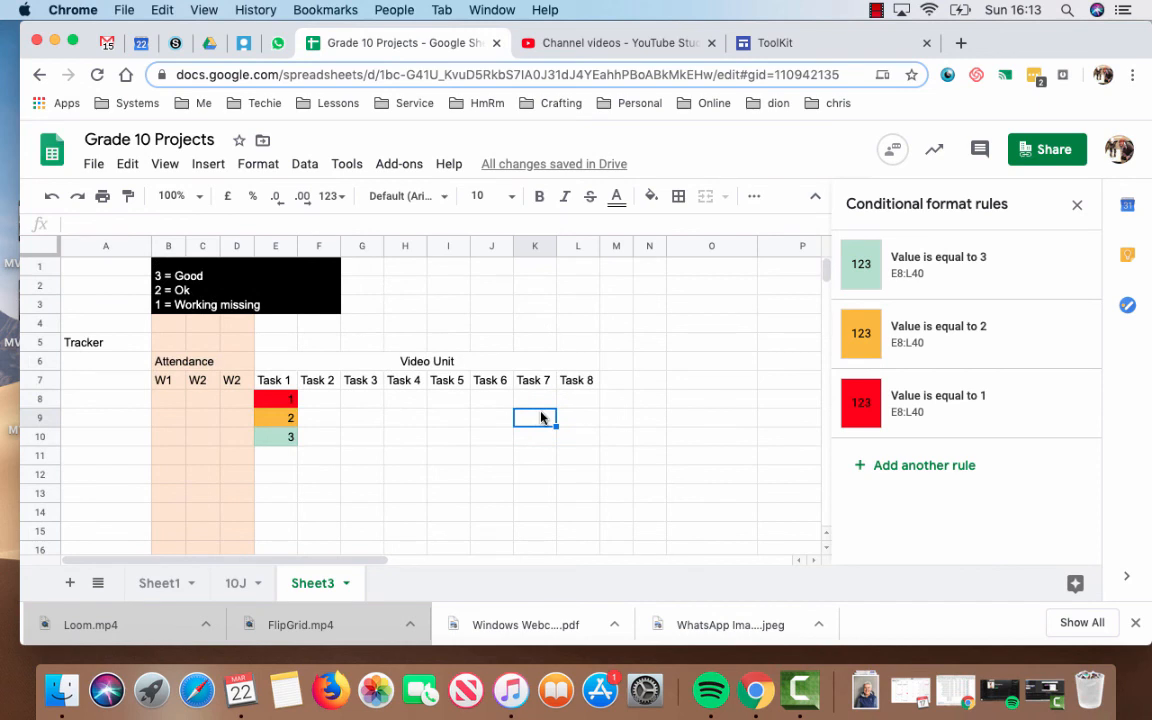